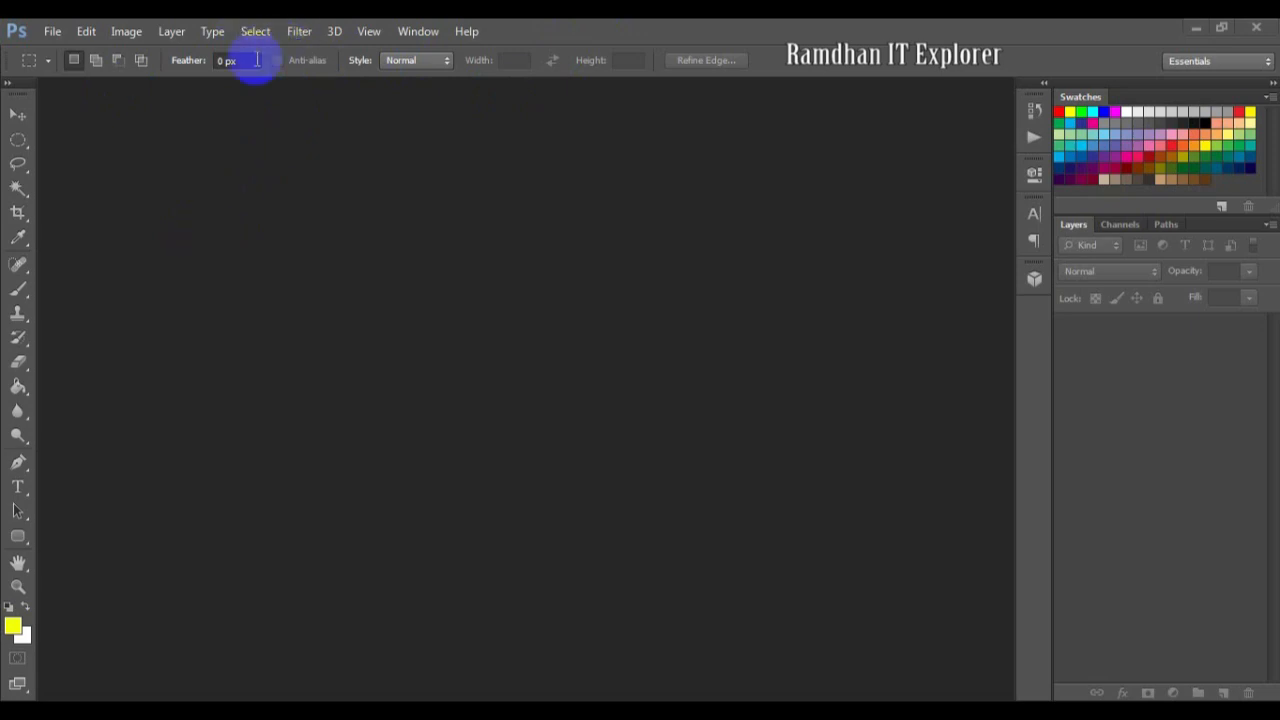
click(53, 33)
mouse_move(86, 34)
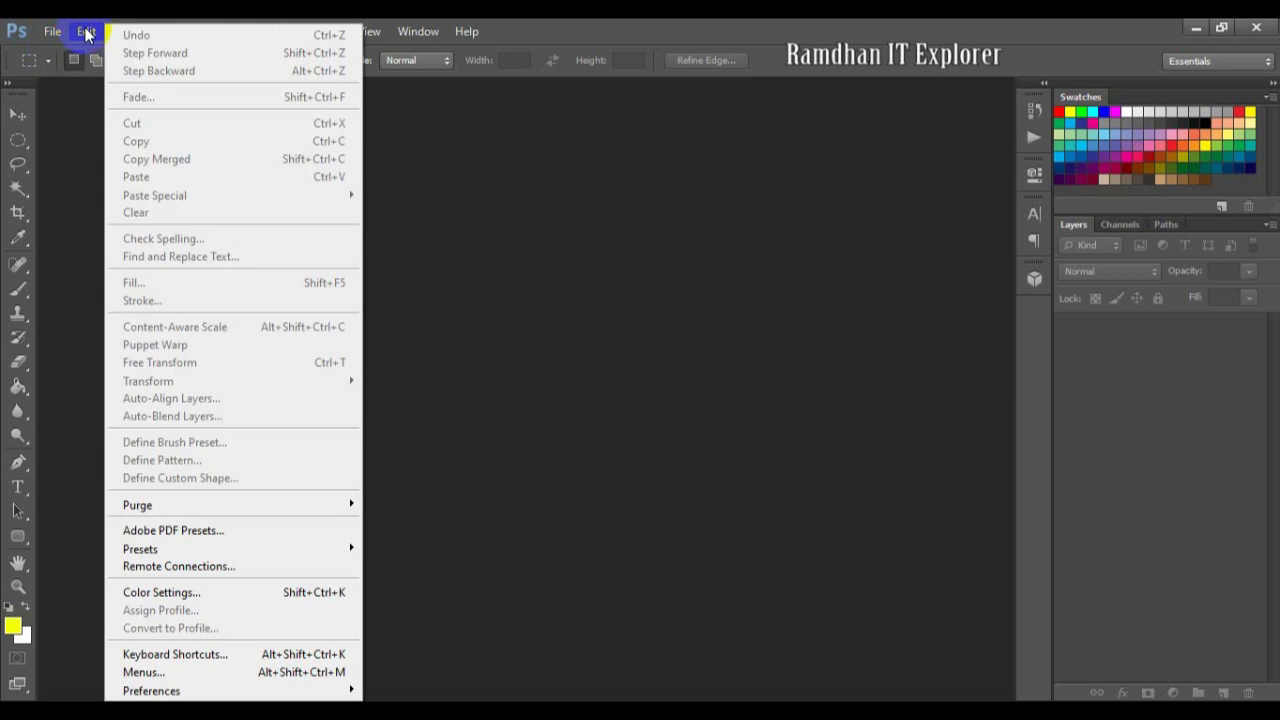
mouse_move(137, 27)
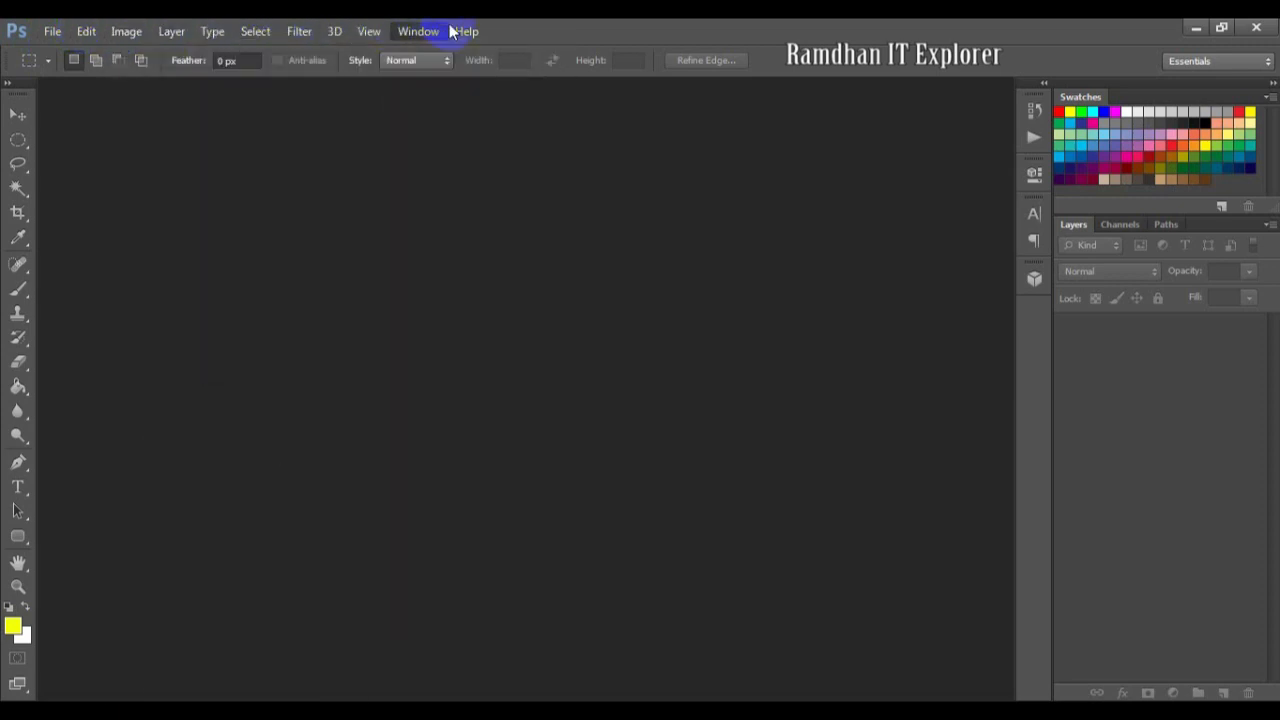
click(49, 31)
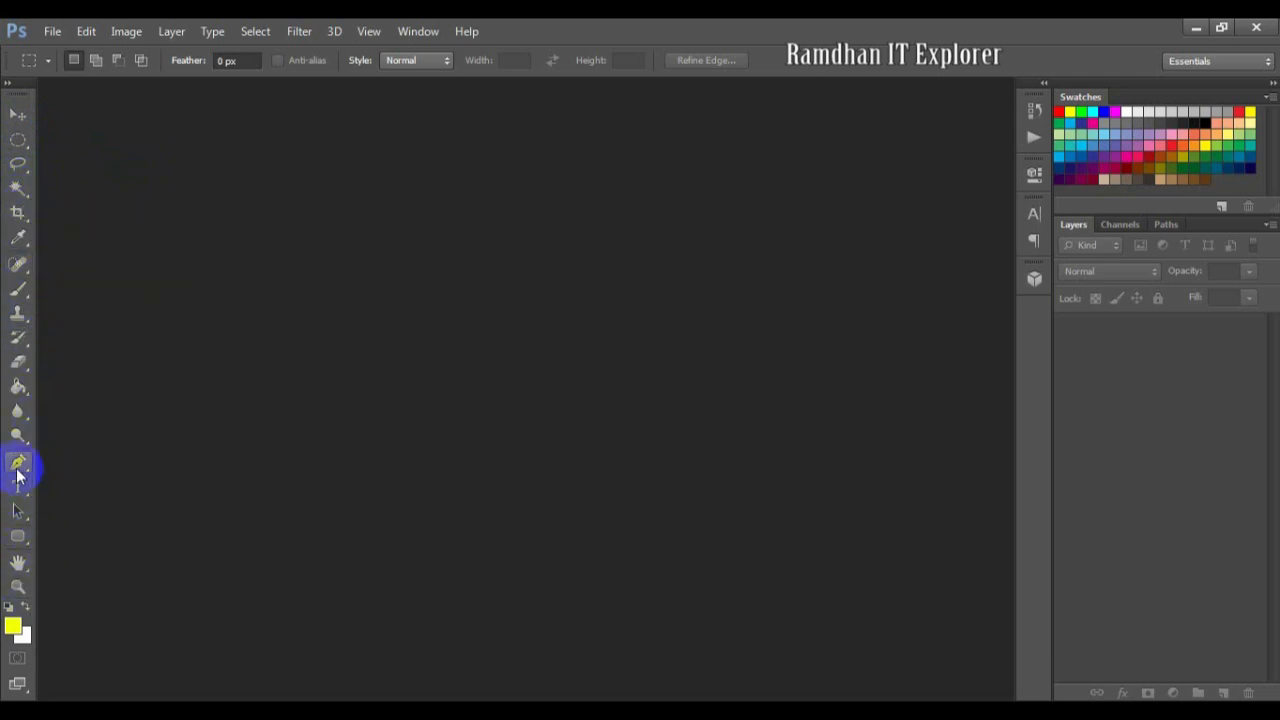
key(x)
key(x)
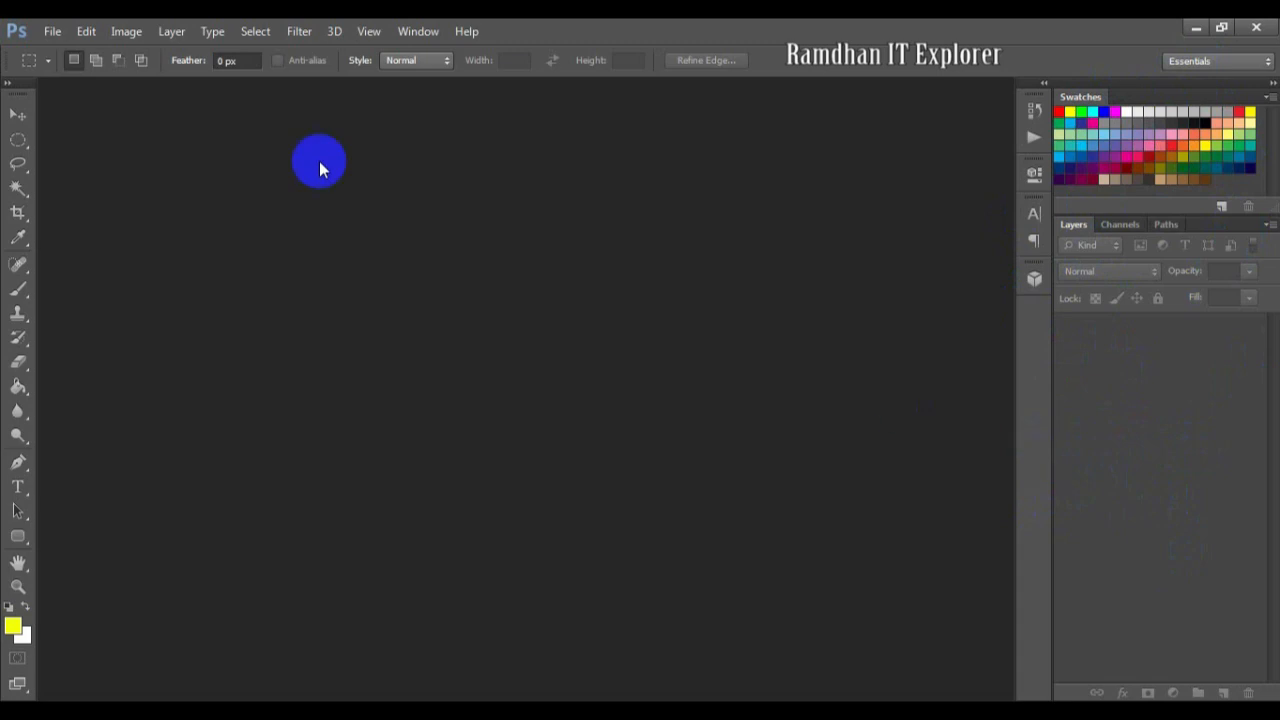
- Open the settings for a new document
click(53, 32)
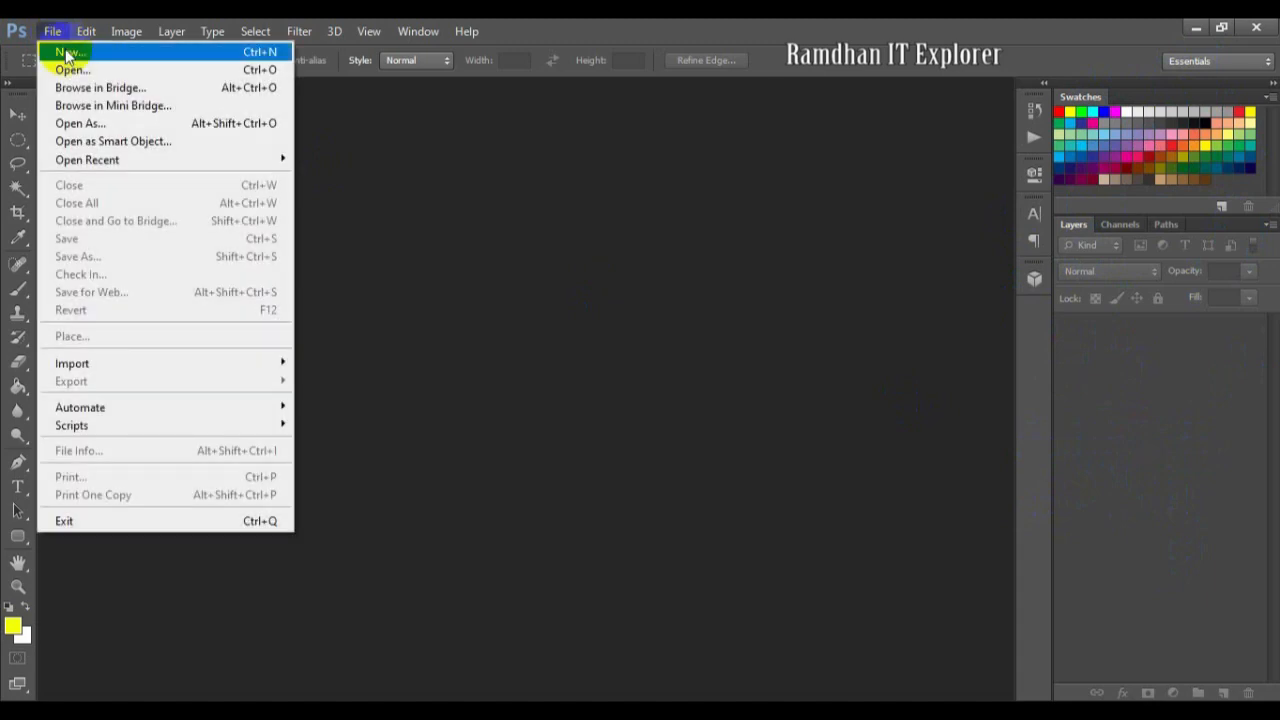
click(68, 53)
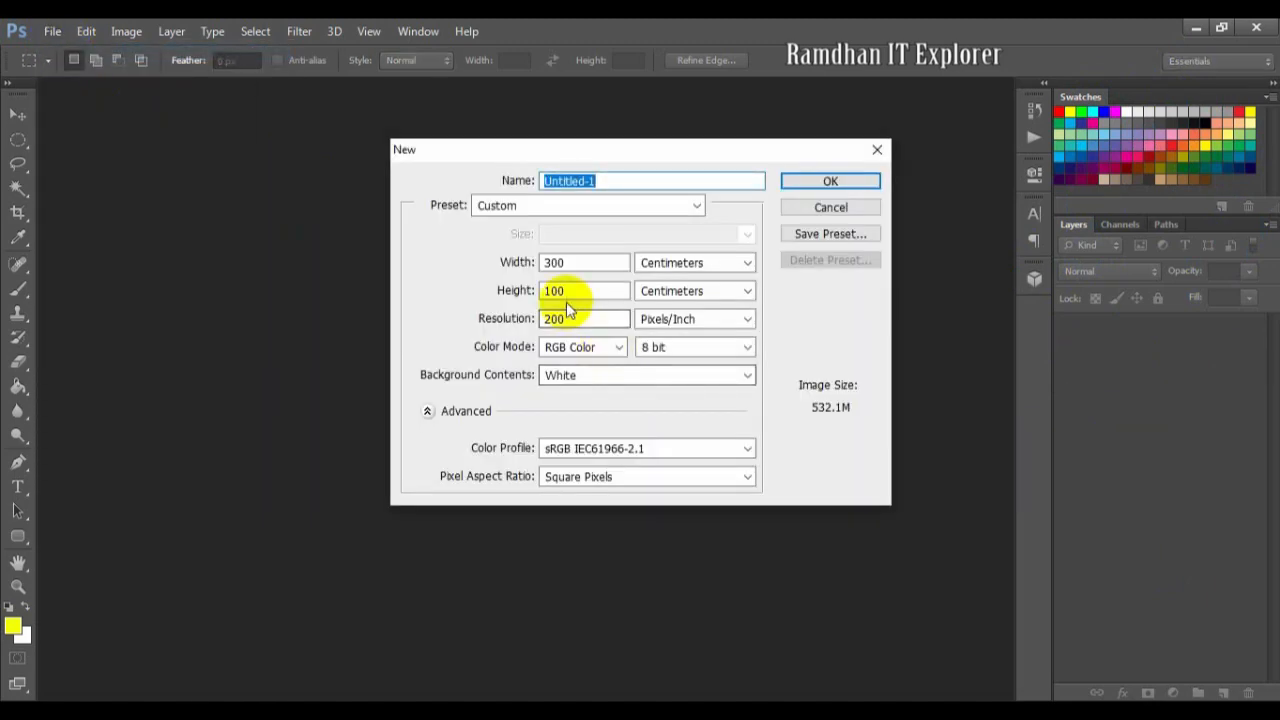
- Choose the U.S. Paper preset for the new document and look over its size options
click(696, 205)
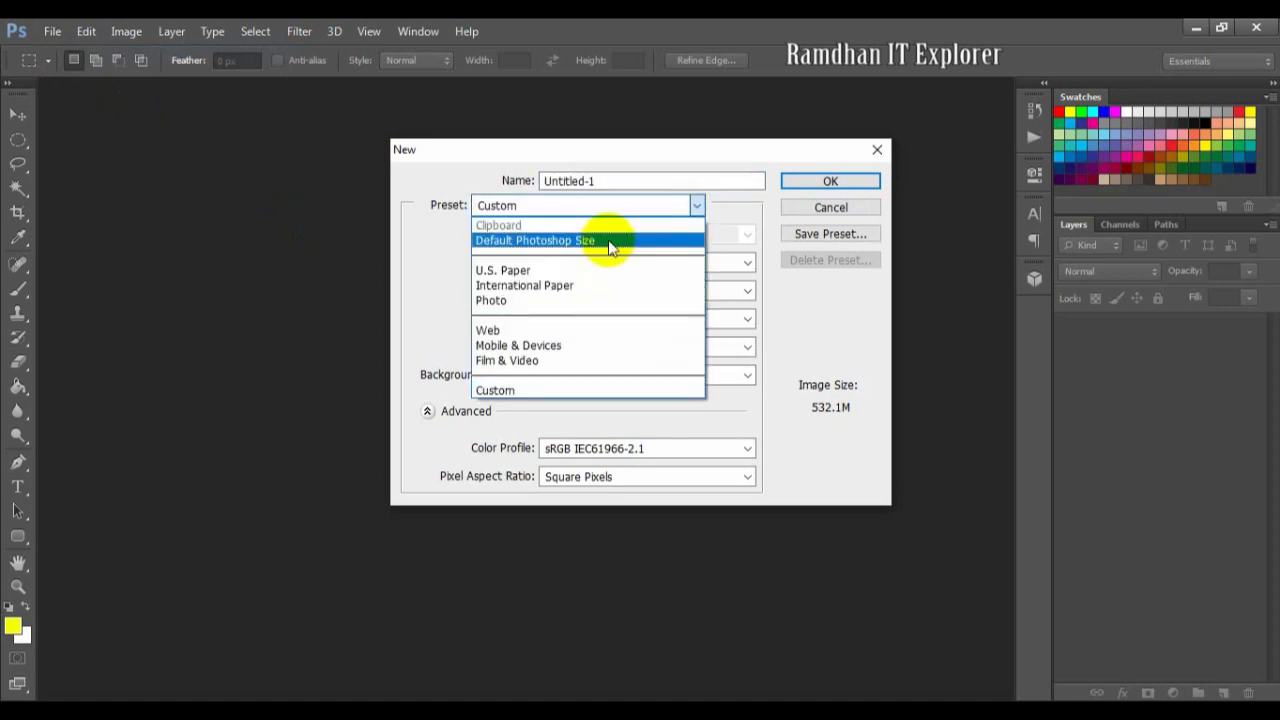
click(582, 270)
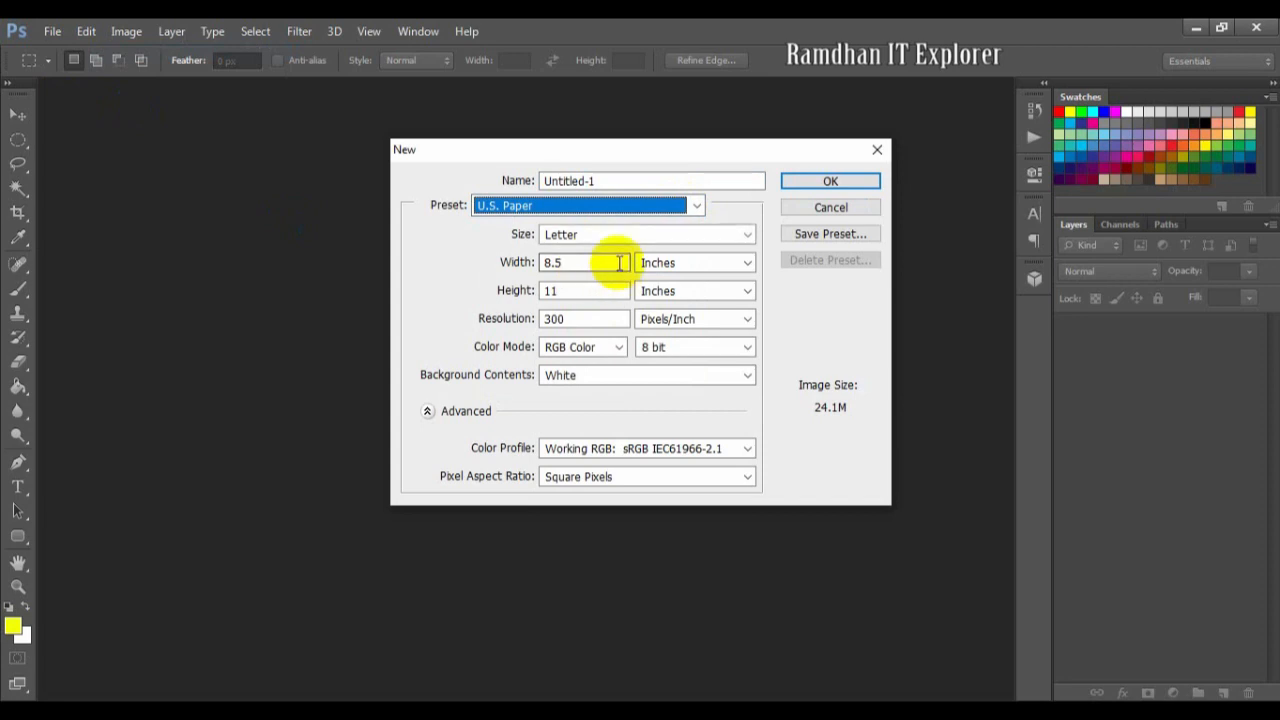
click(744, 235)
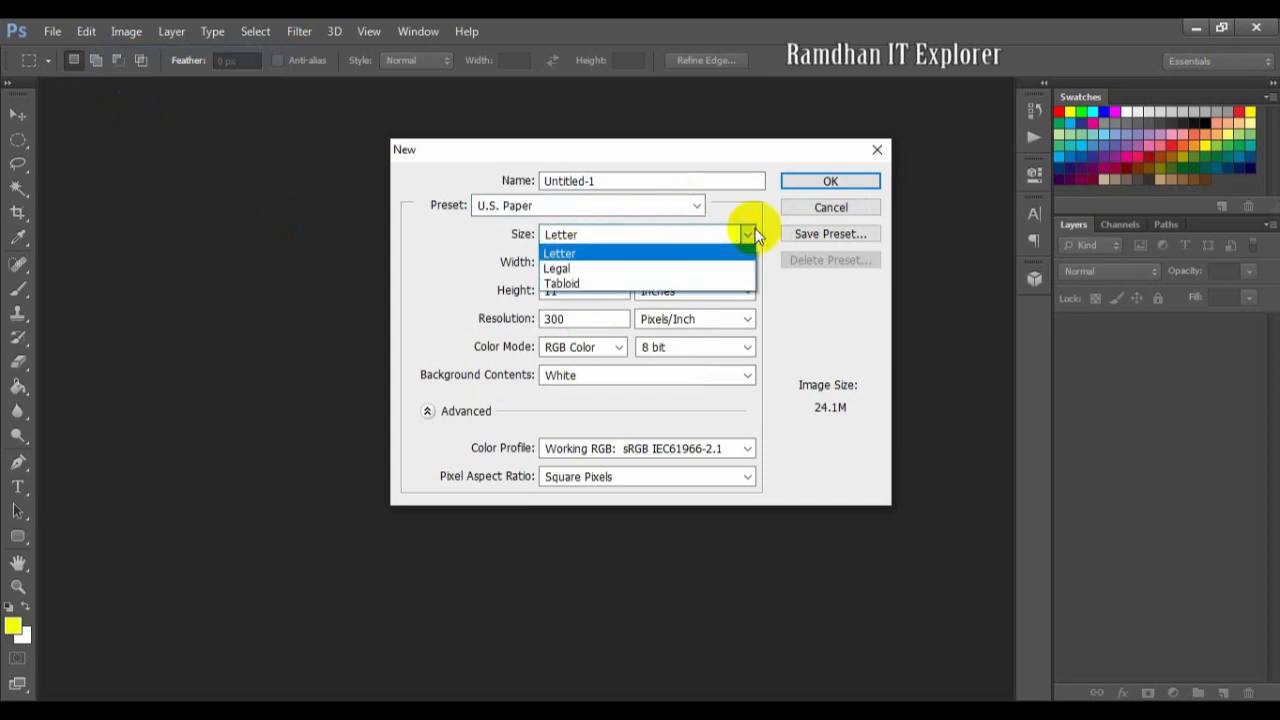
click(752, 233)
- Switch the new document to the International Paper preset and look over its paper sizes
click(698, 205)
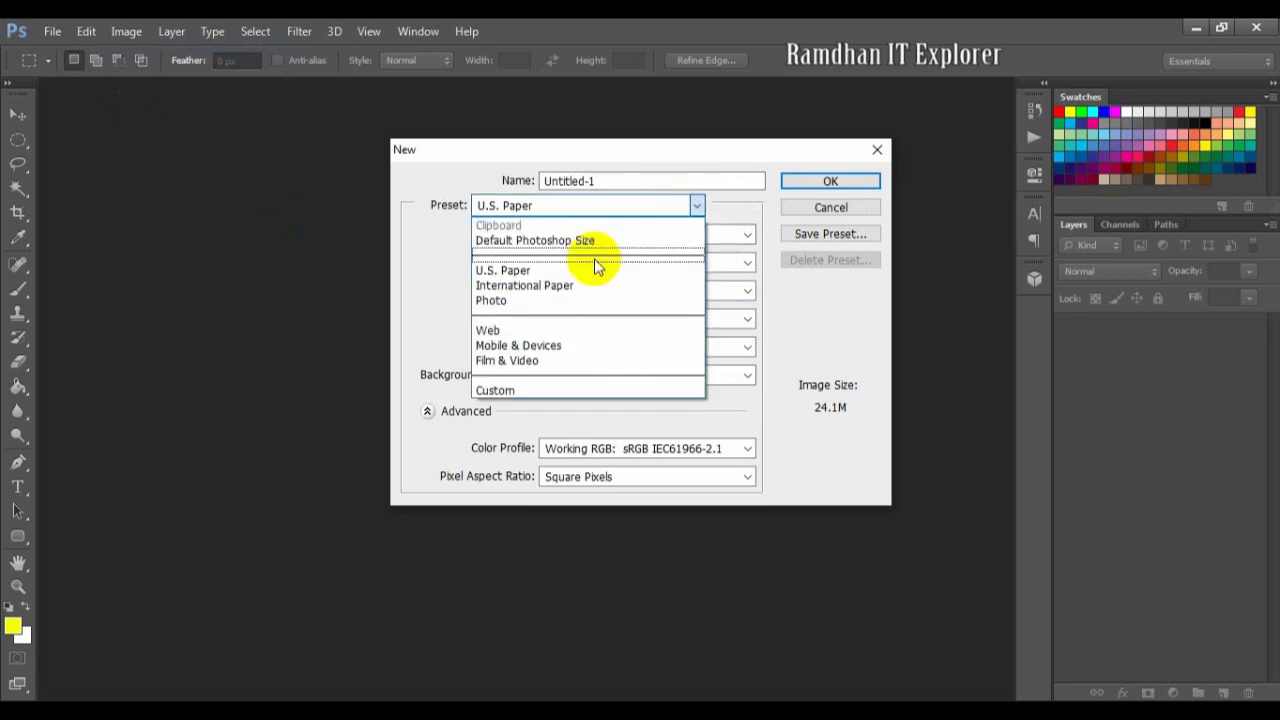
click(571, 285)
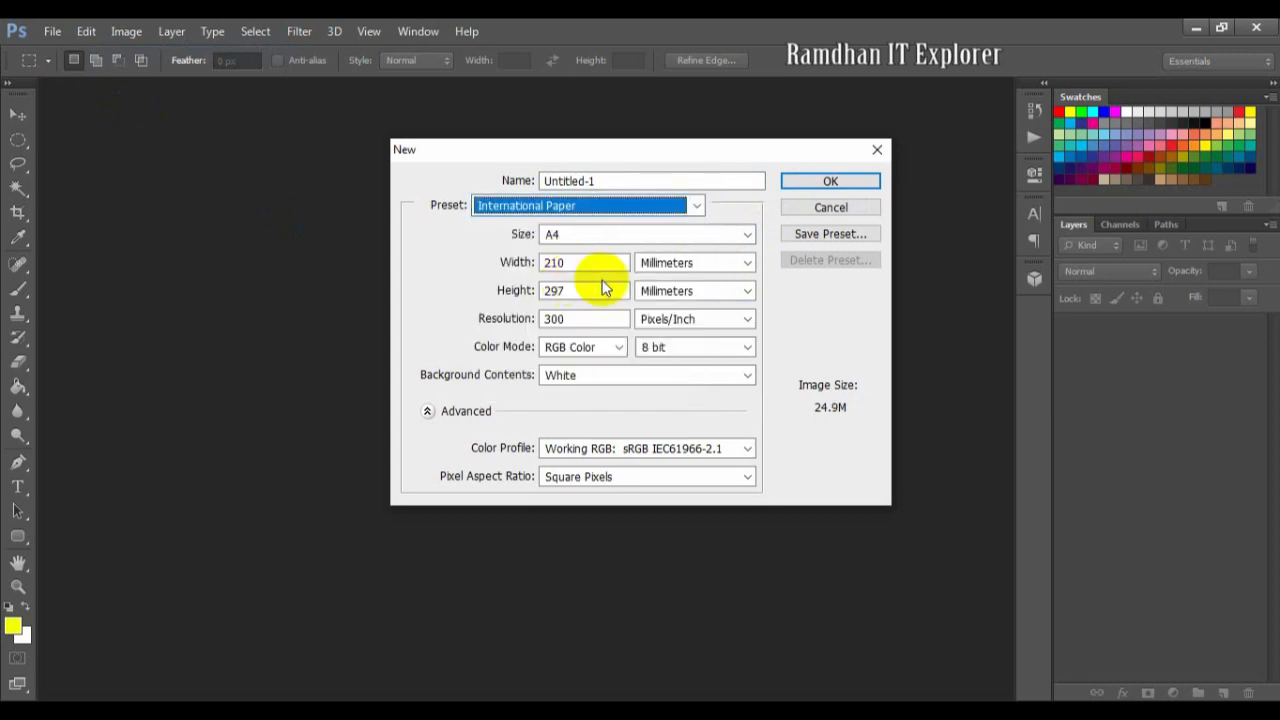
click(745, 235)
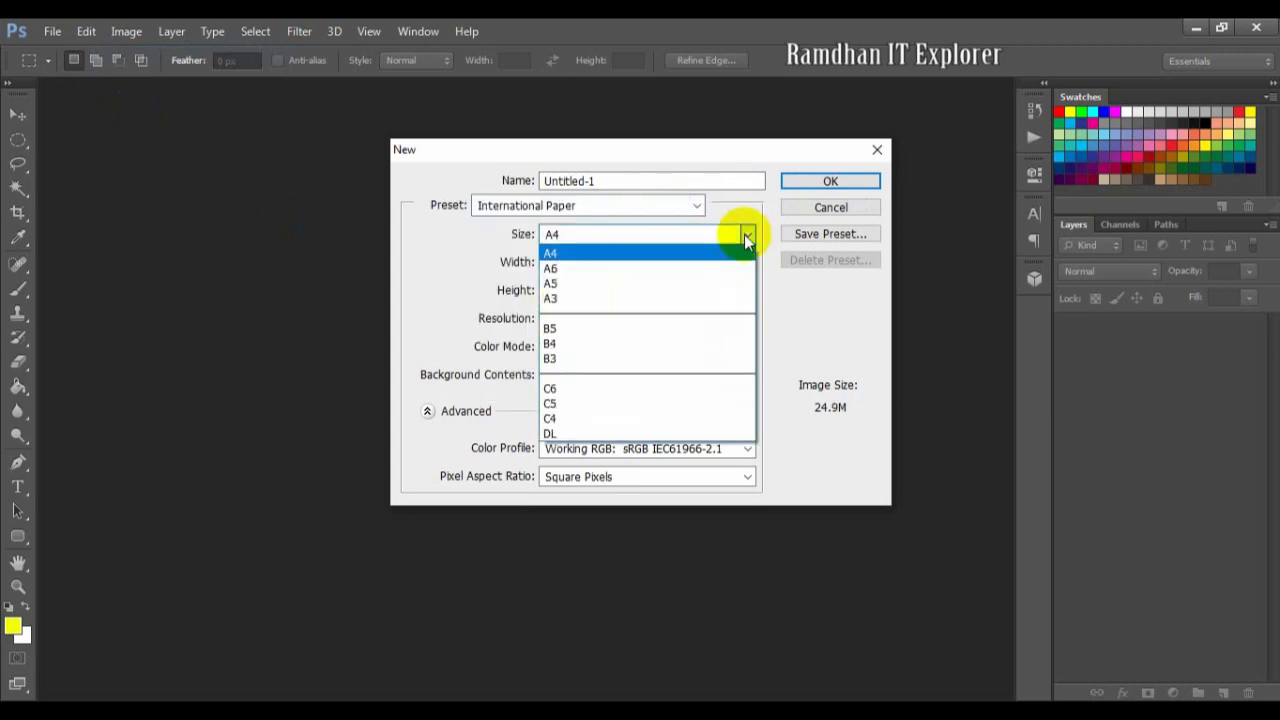
click(744, 234)
- Switch to the Photo preset and look over its landscape and portrait sizes
click(697, 210)
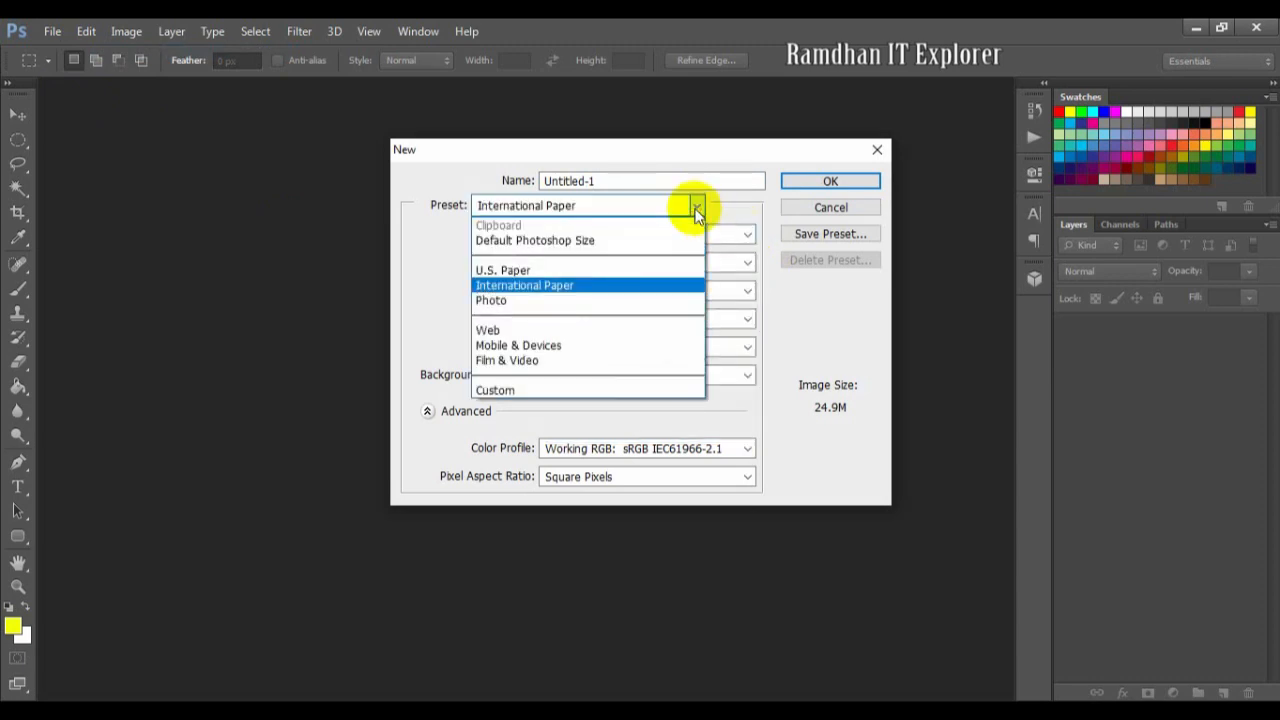
click(585, 300)
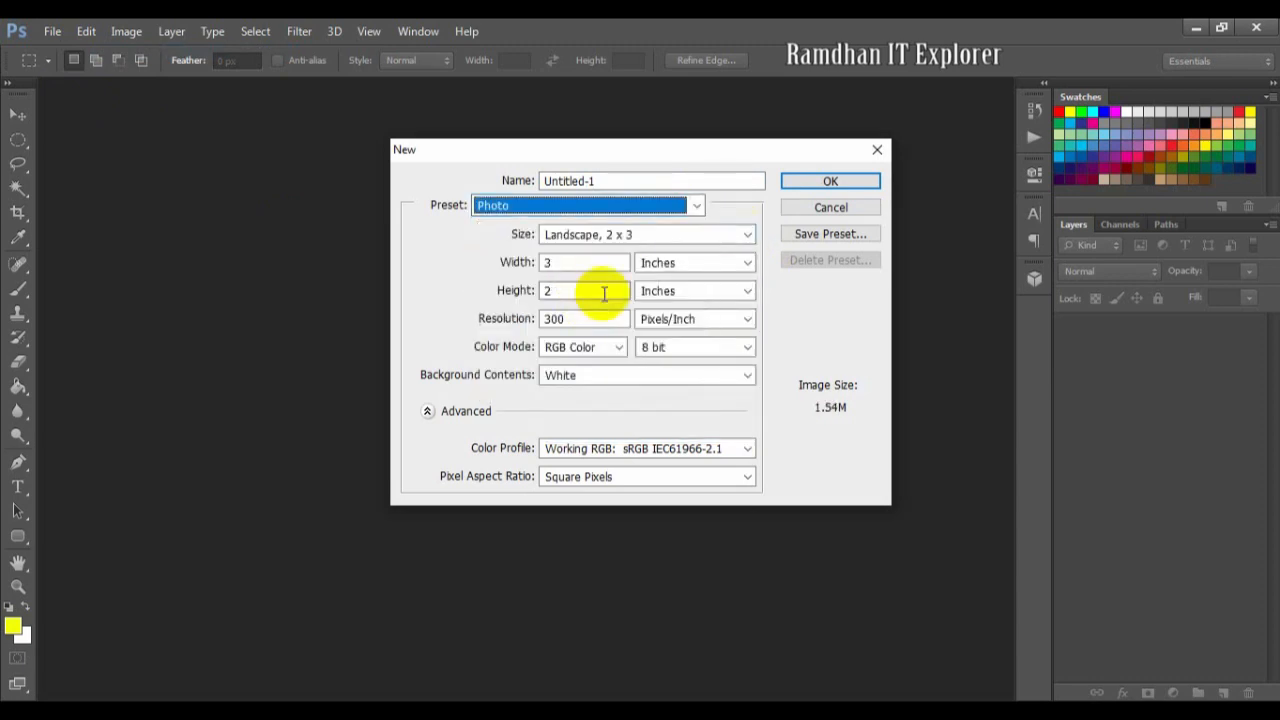
click(745, 236)
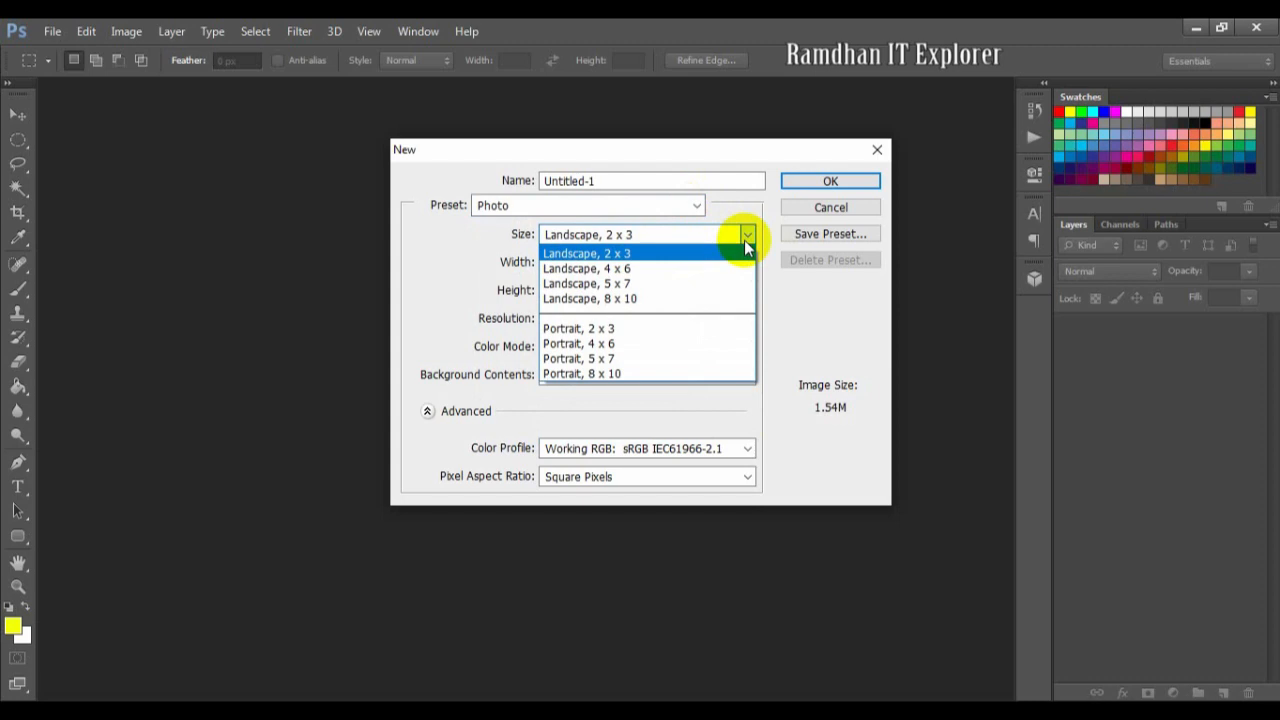
click(745, 250)
- Switch to the Web preset and look over its pixel sizes
click(696, 206)
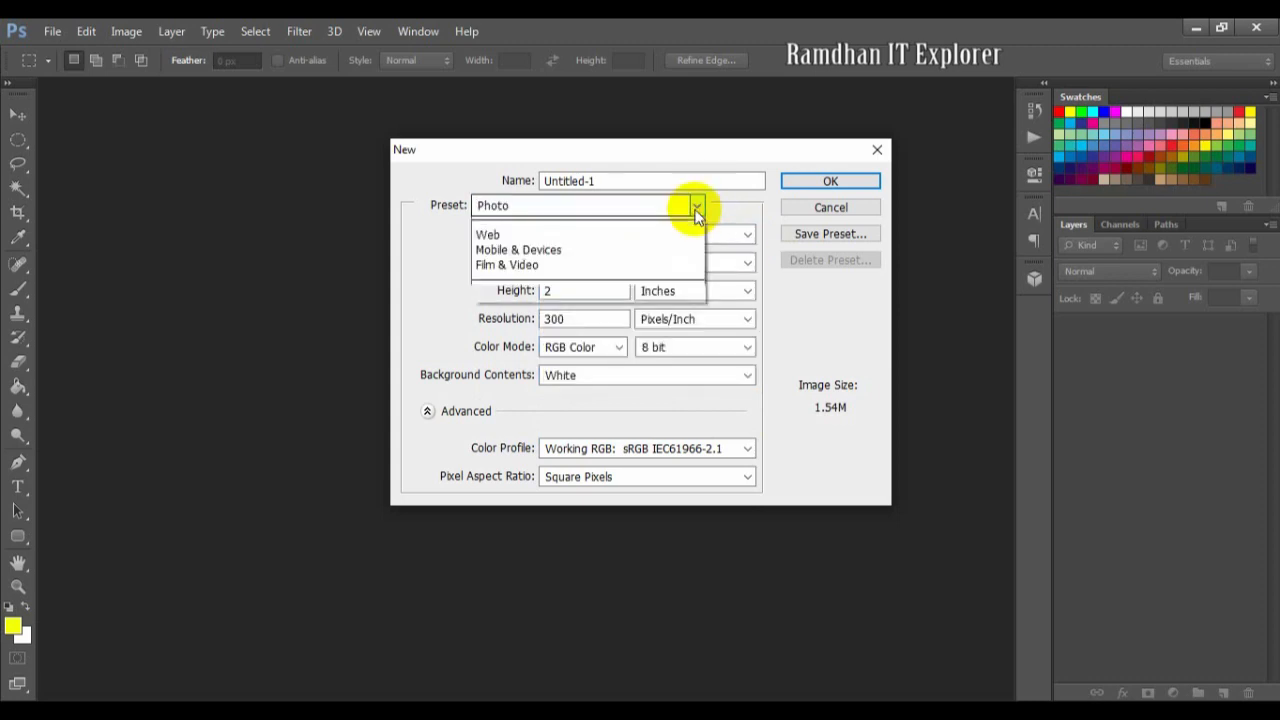
click(566, 332)
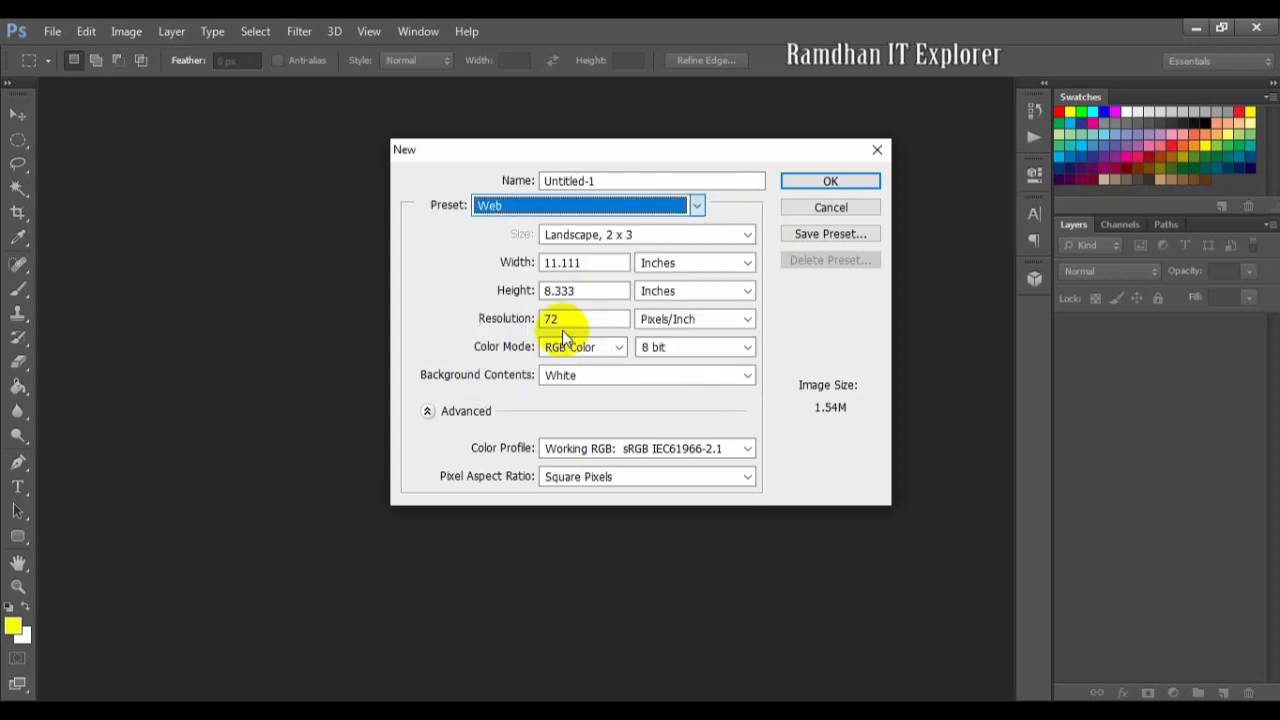
click(745, 234)
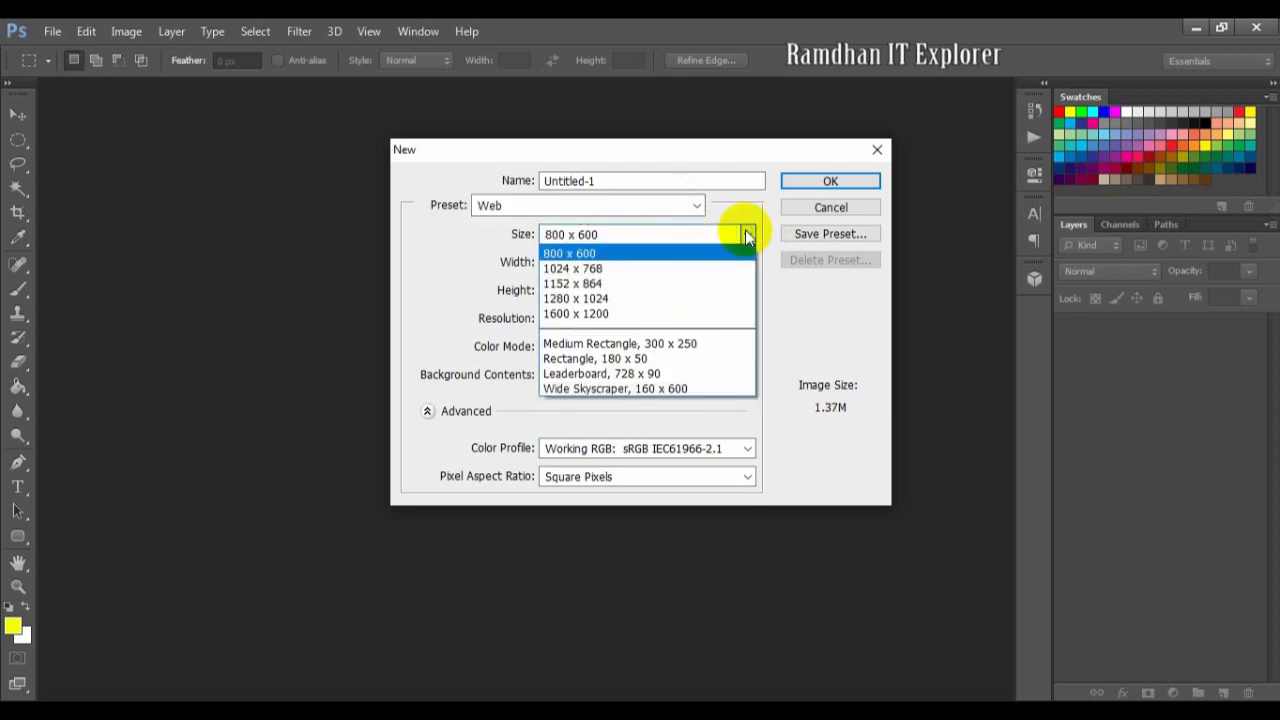
click(745, 234)
- Choose the International Paper preset at A4 size, try a resolution of 100, and set it to 200 pixels/inch
click(698, 204)
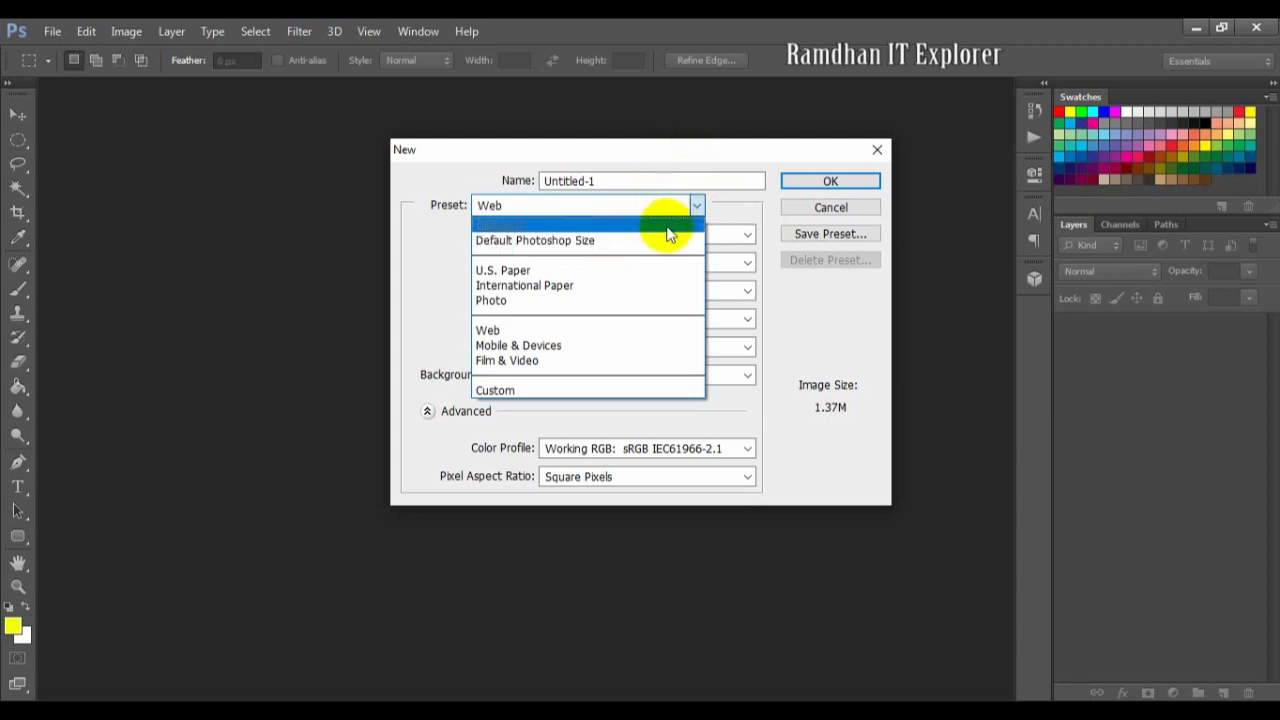
click(563, 286)
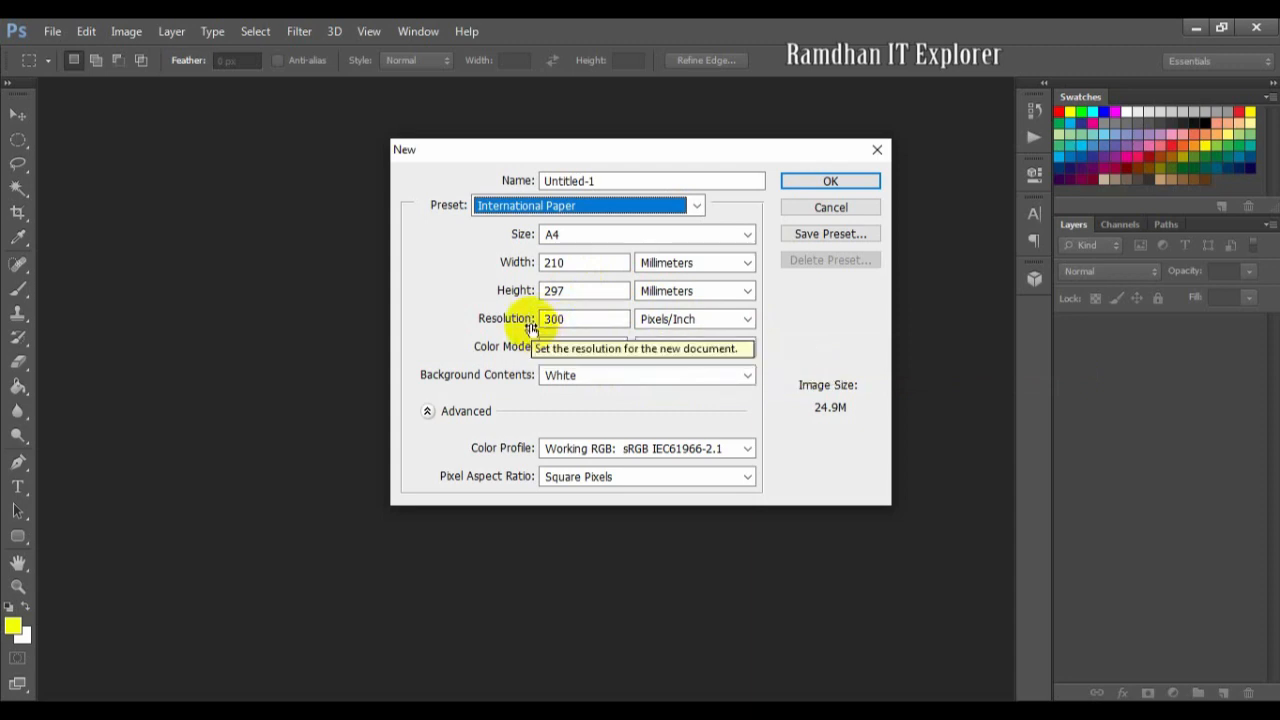
double_click(597, 319)
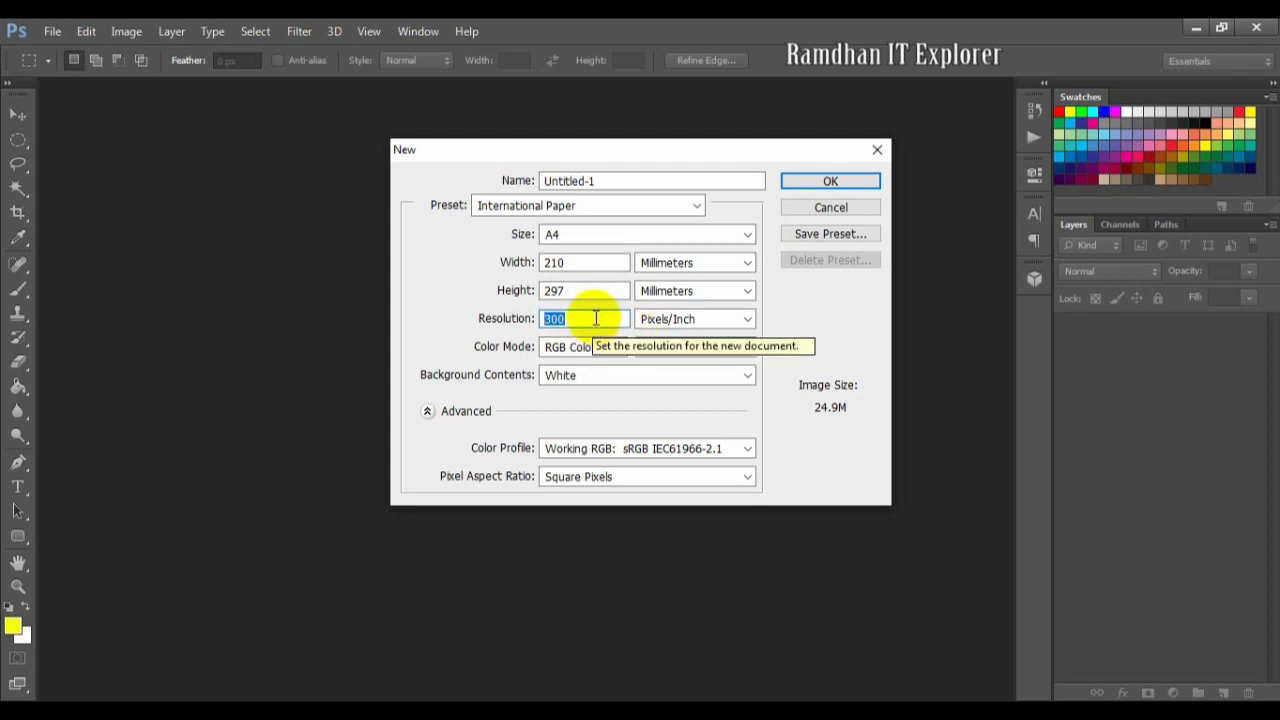
text(100)
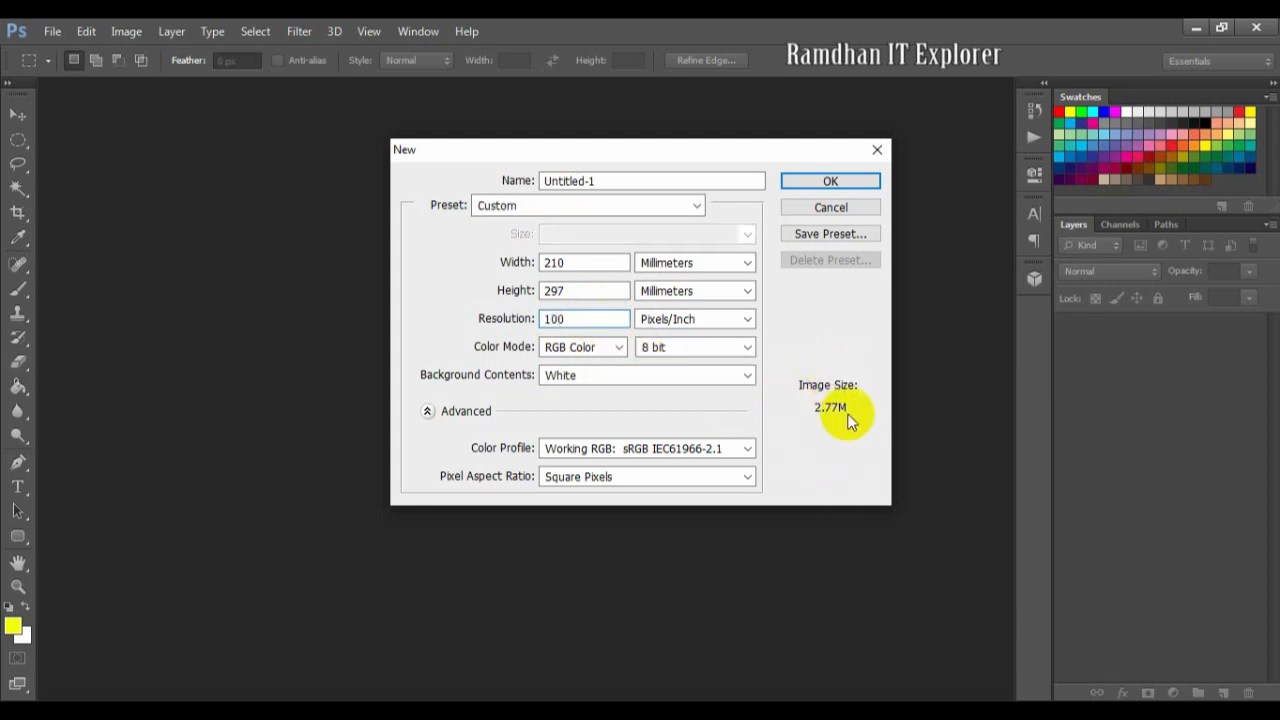
click(522, 313)
text(200)
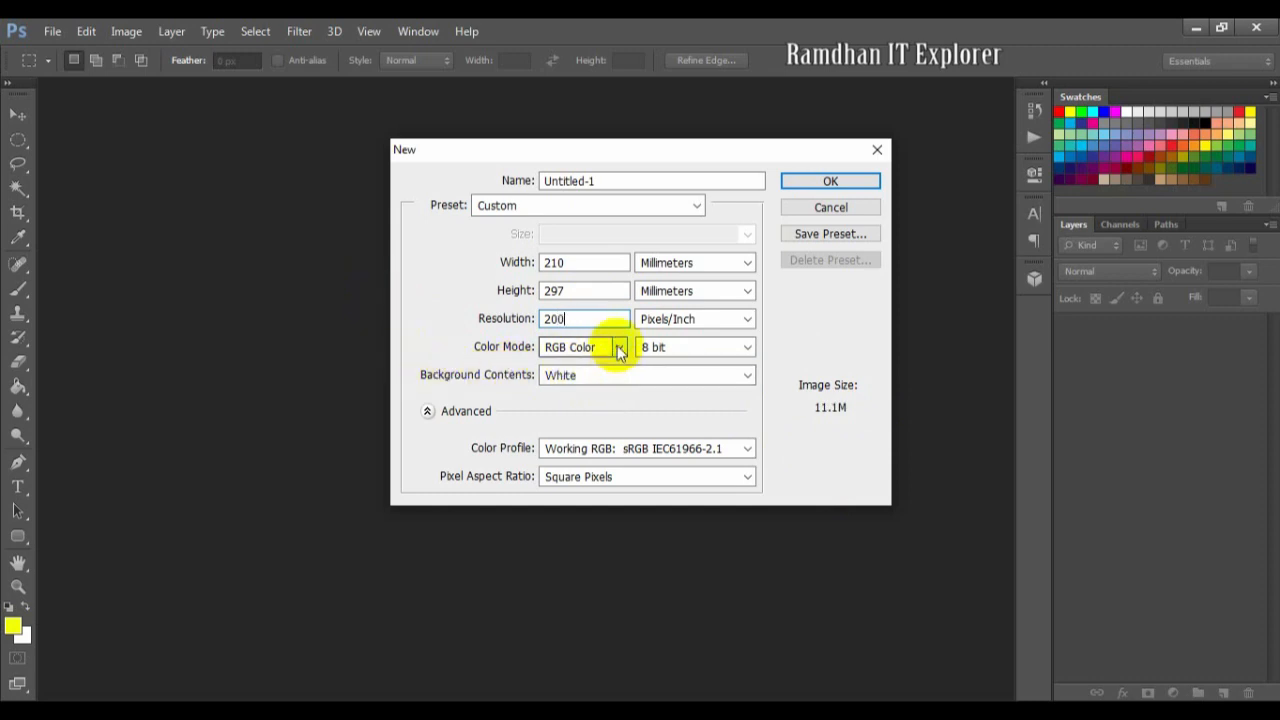
- Set the color mode to RGB Color and create the document
click(619, 348)
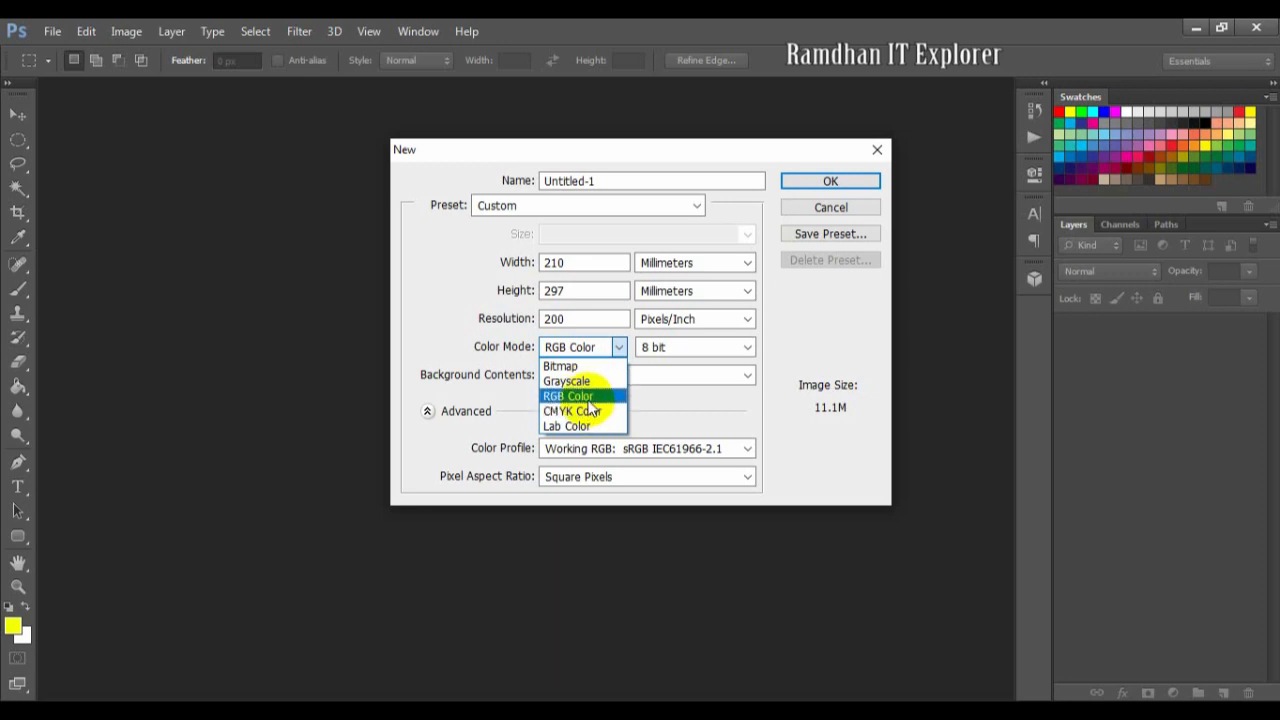
click(590, 397)
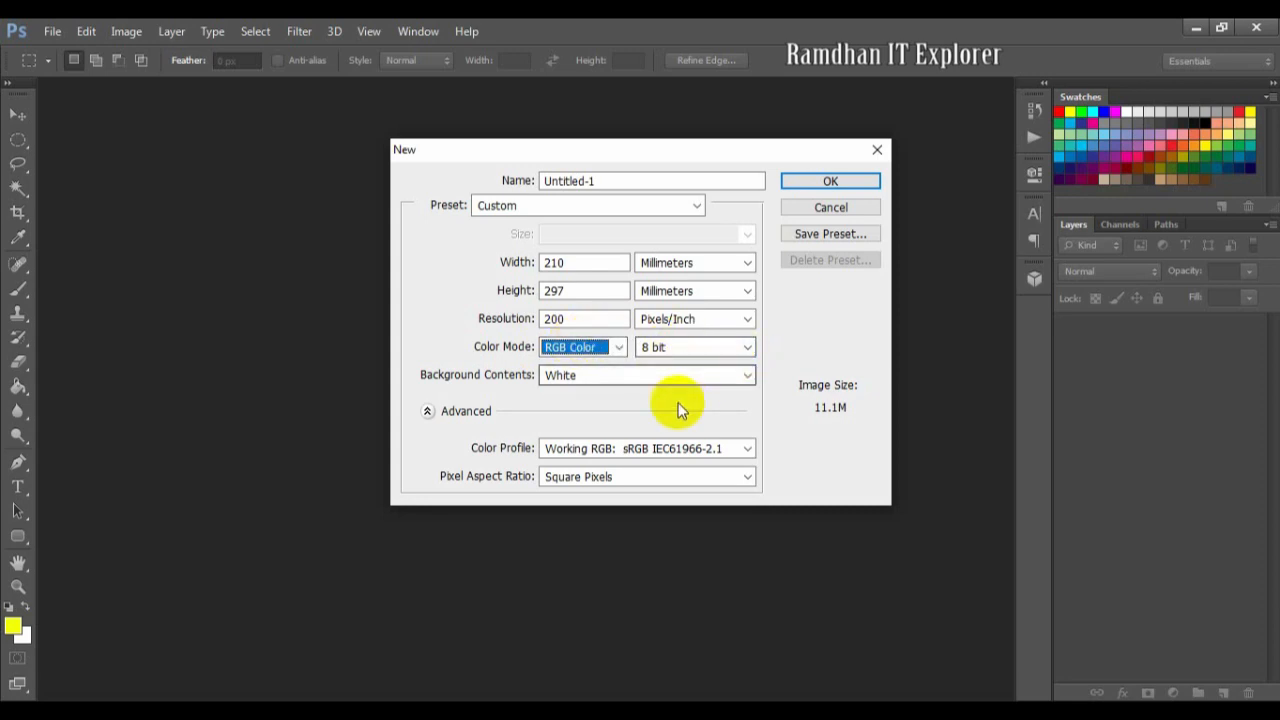
click(830, 180)
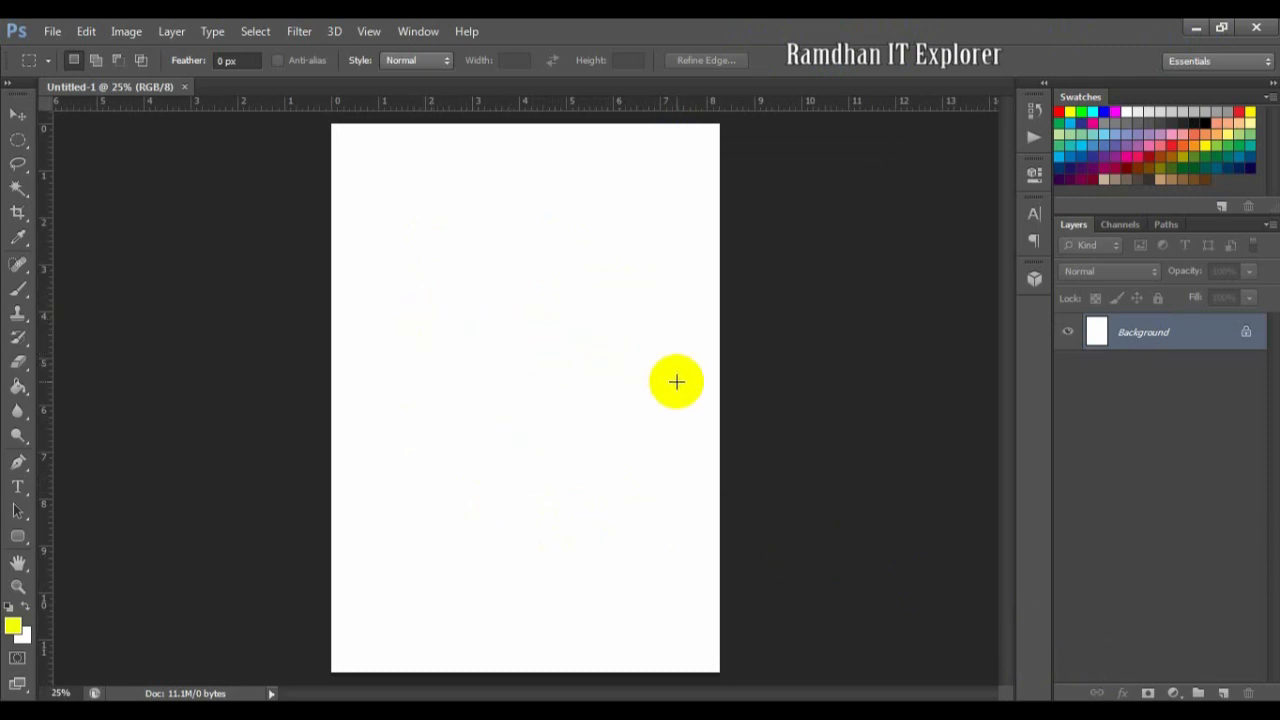
- Add a new layer above the background and set the foreground color to red (ff0321)
click(1224, 692)
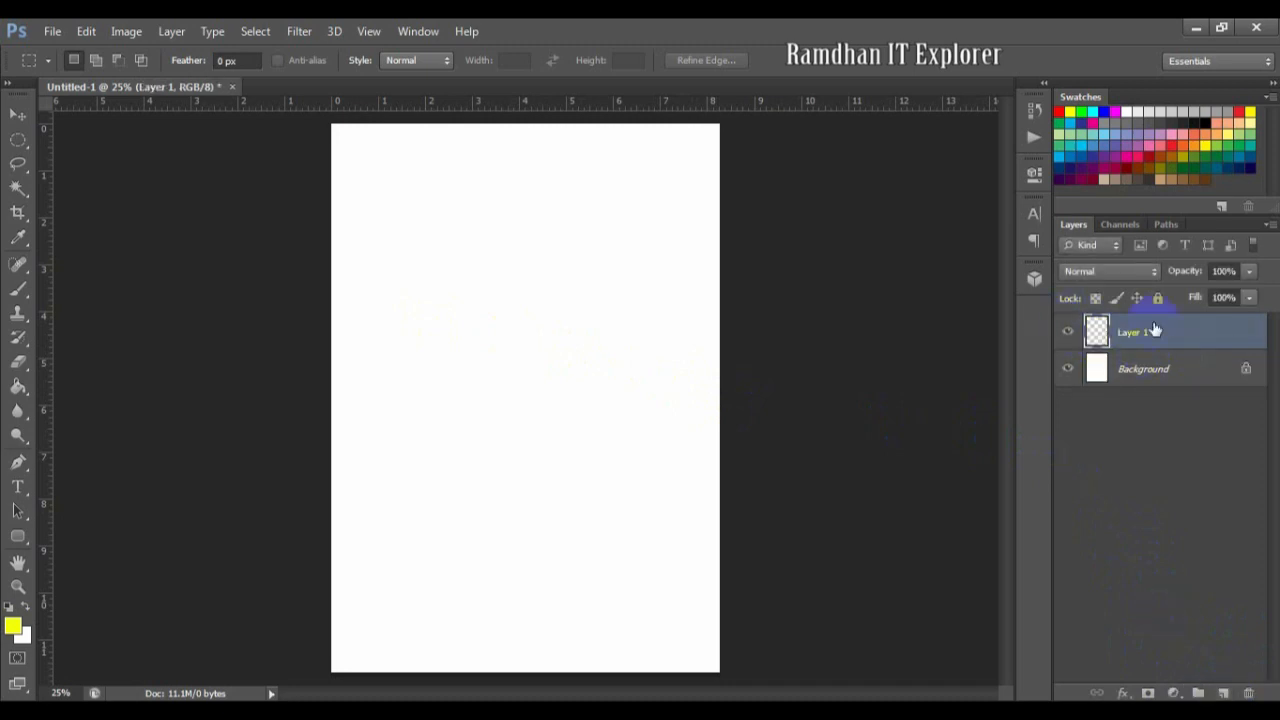
click(18, 386)
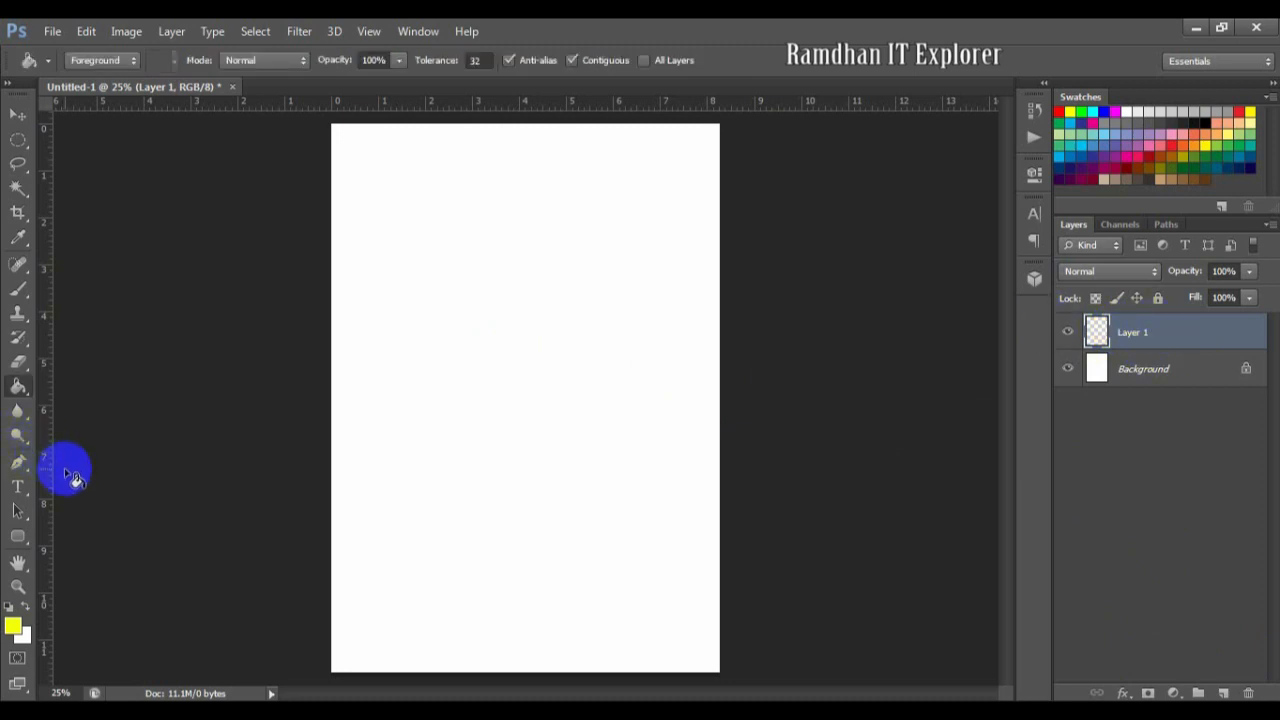
key(x)
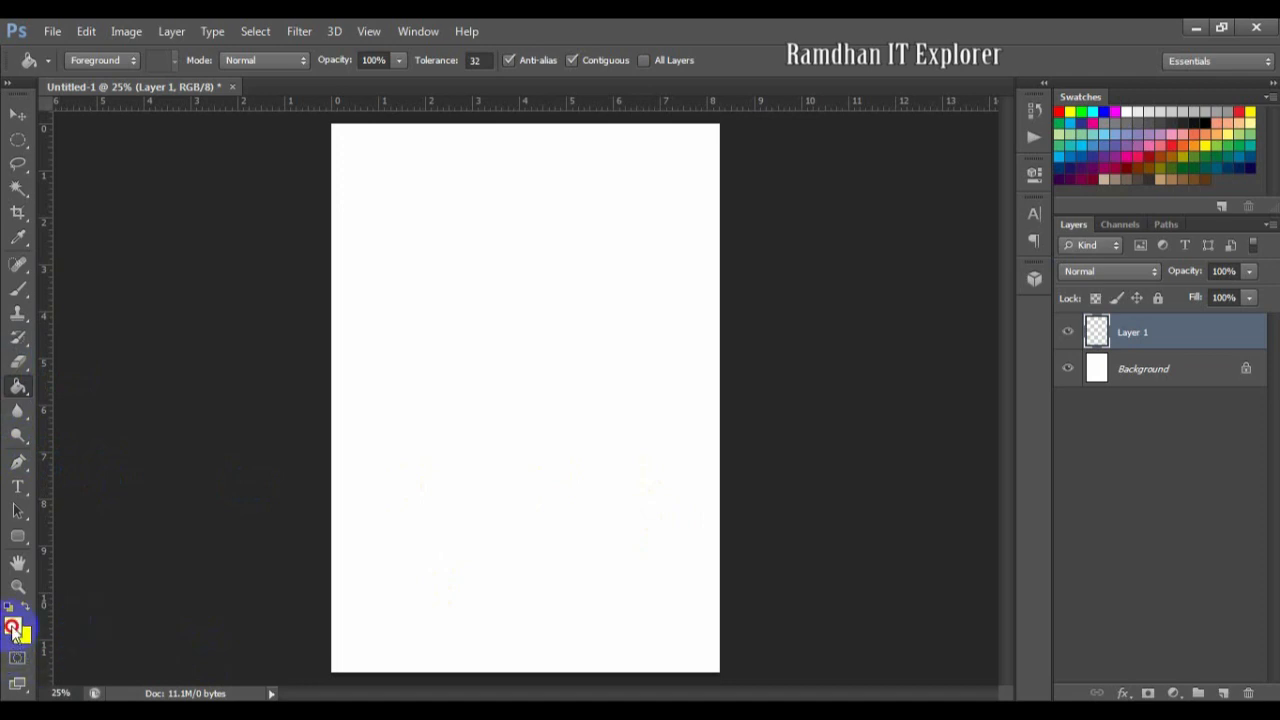
click(12, 628)
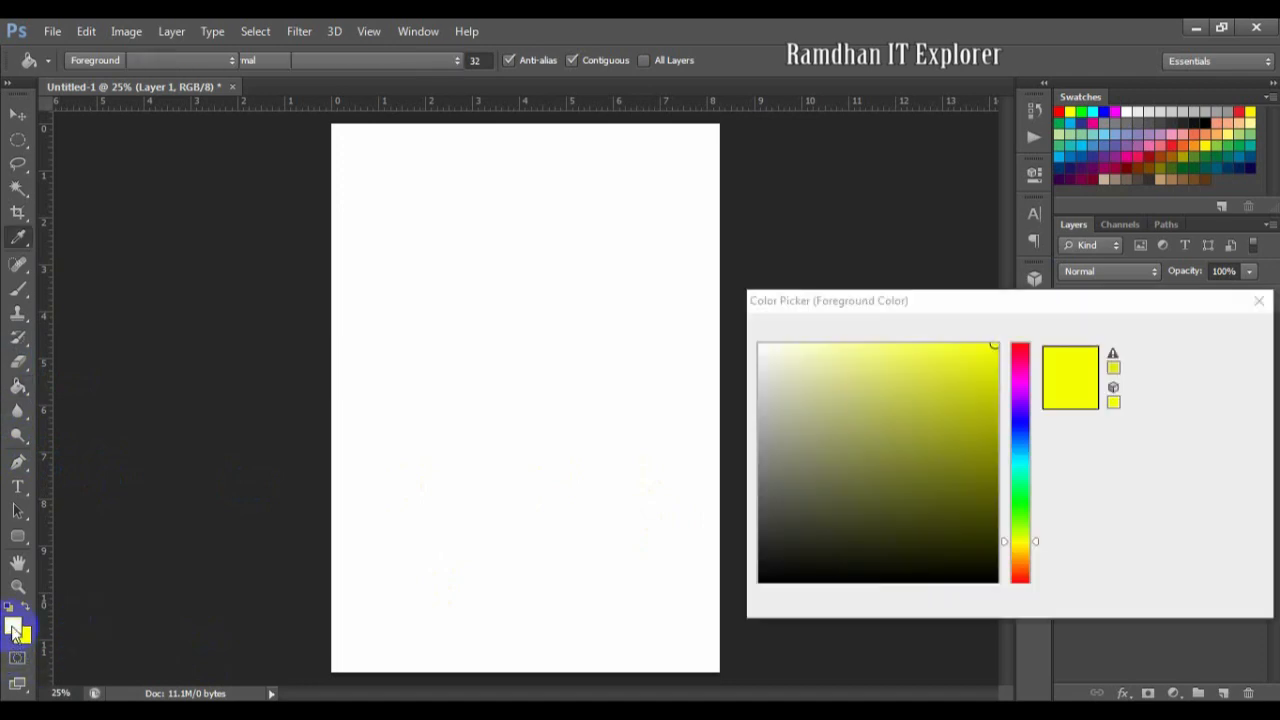
click(1029, 352)
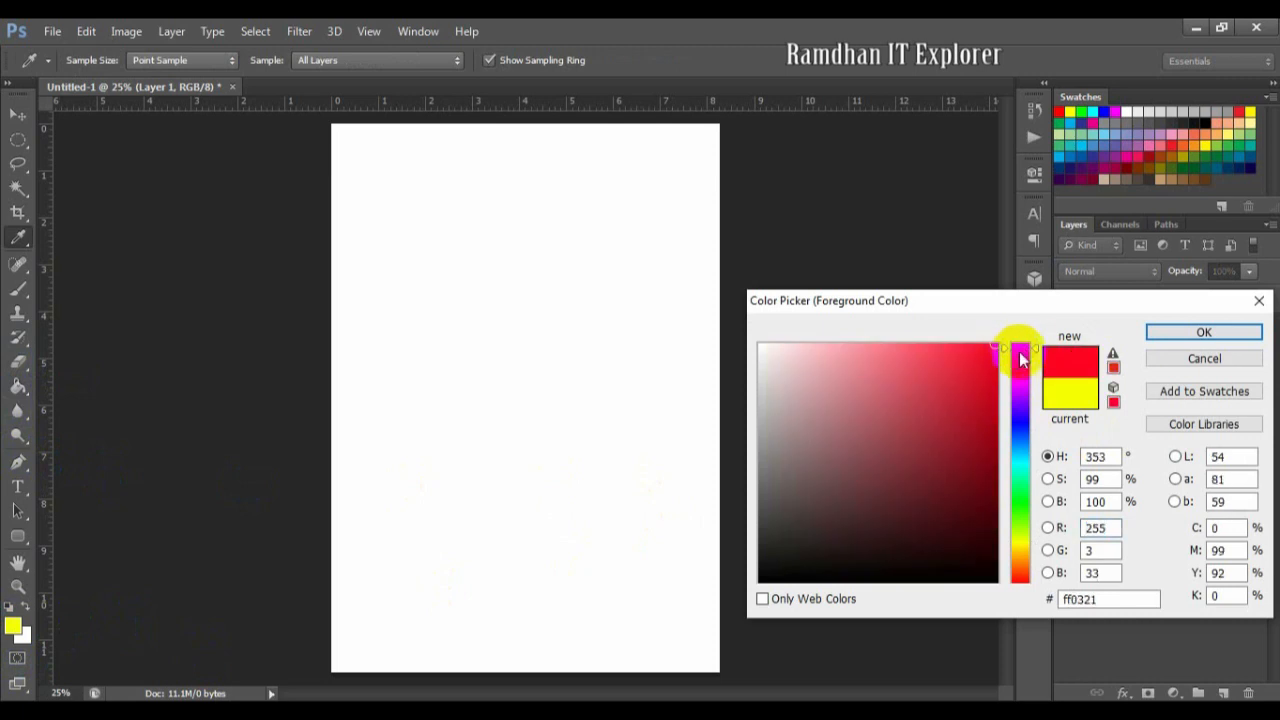
click(1147, 340)
- Fill the new layer with the red foreground color using the Paint Bucket tool
click(18, 390)
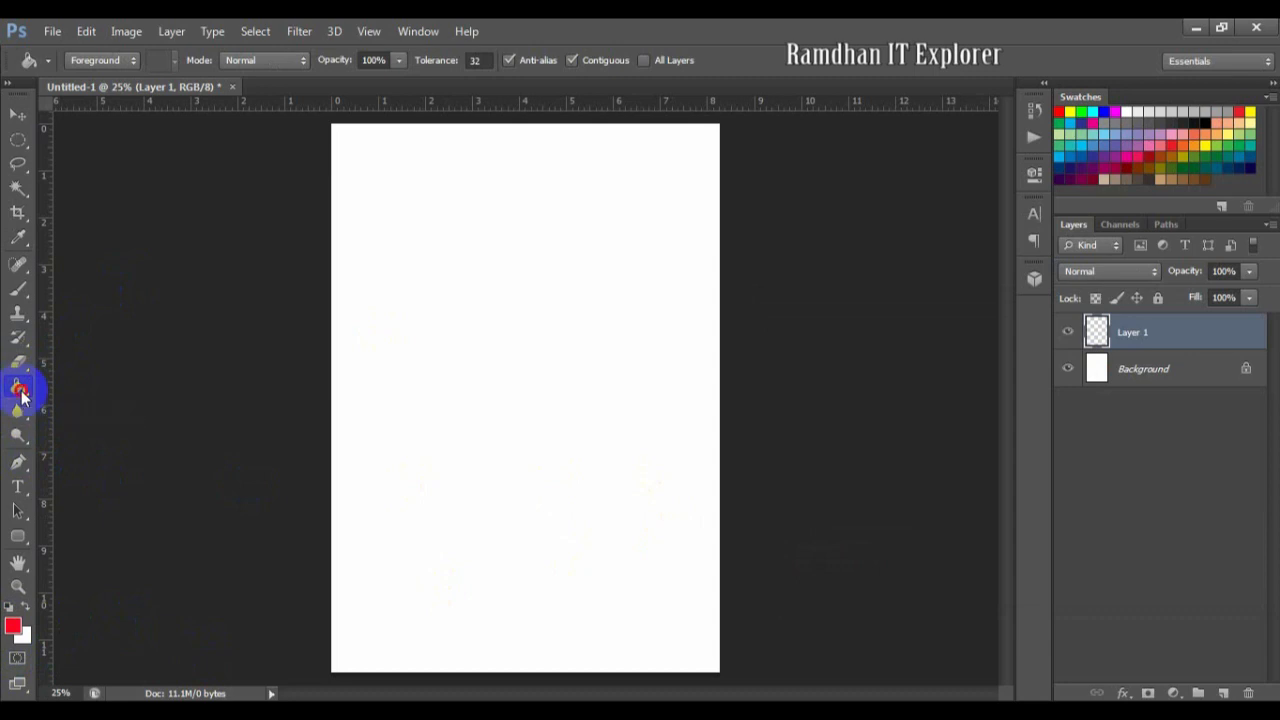
right_click(22, 396)
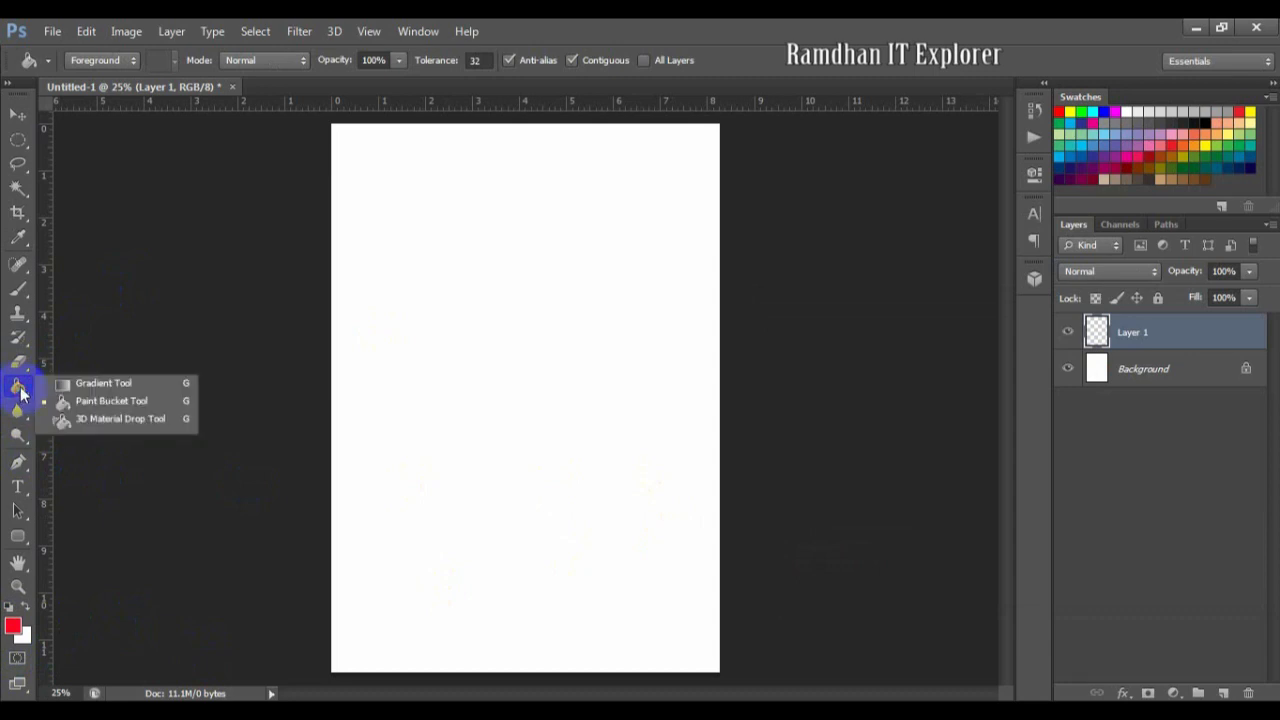
click(22, 396)
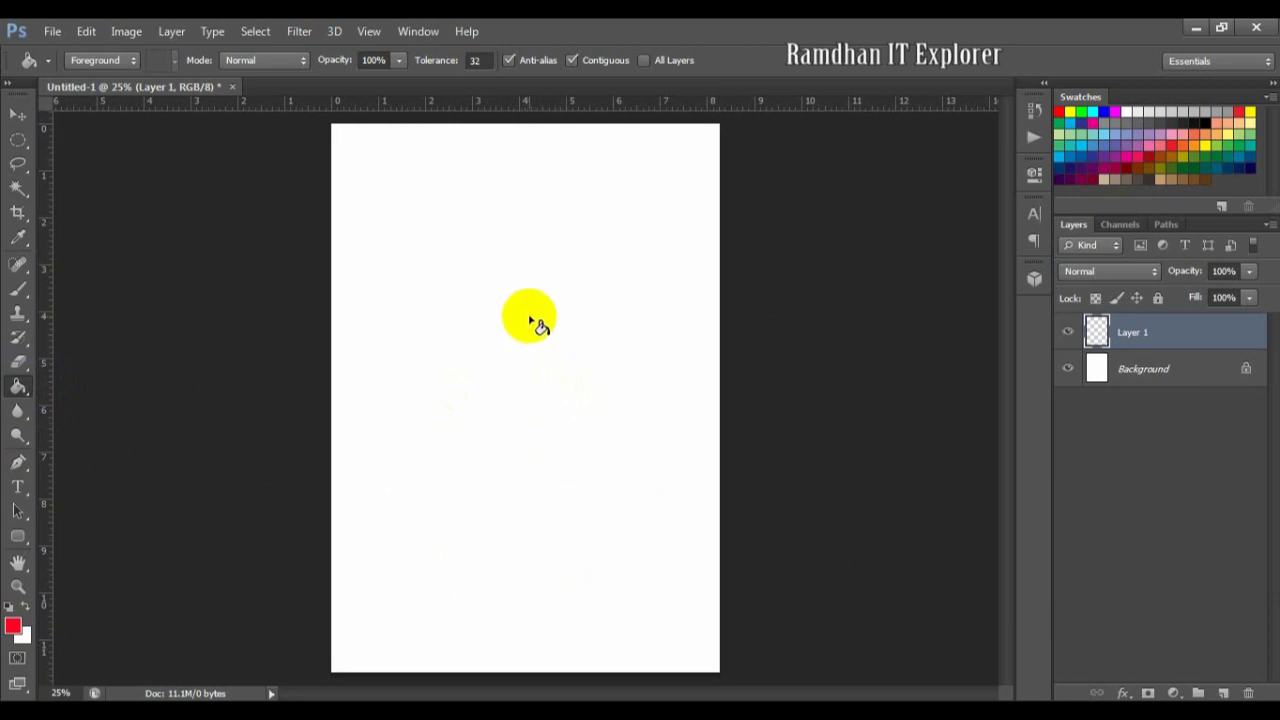
click(531, 320)
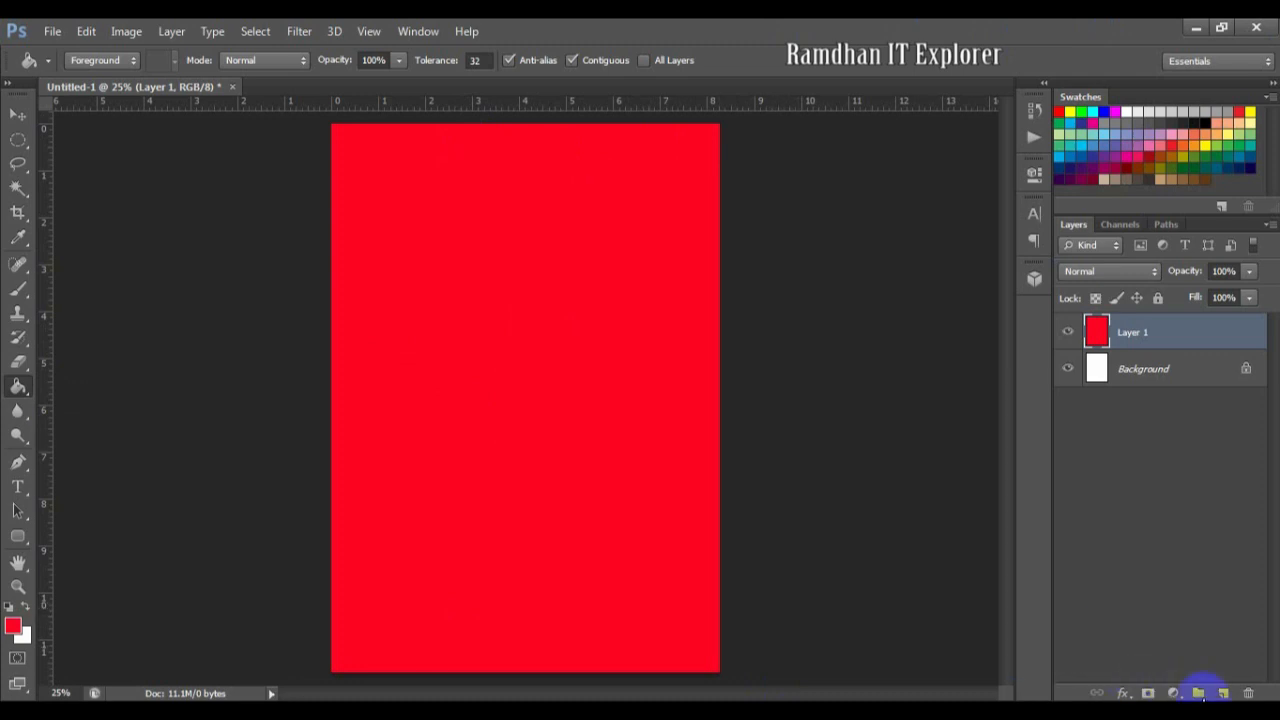
- Add a new layer above the red one, choose the Rectangle tool and set the foreground color to blue
click(1222, 694)
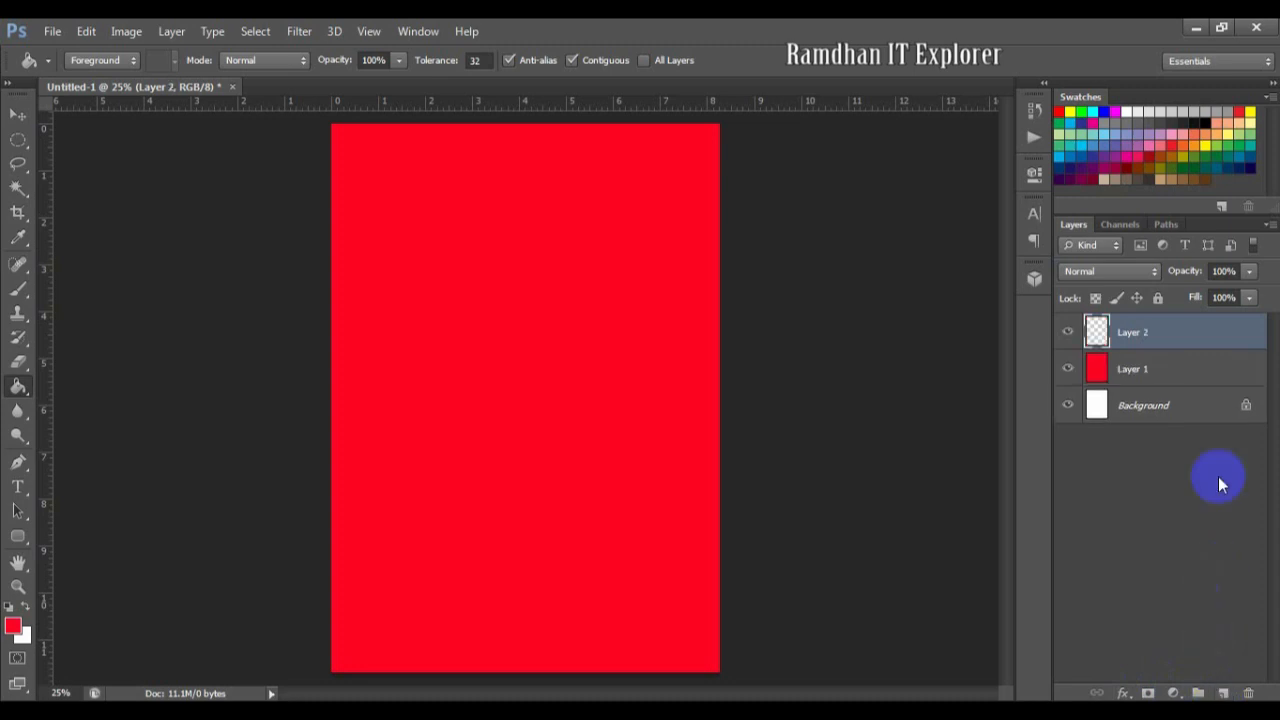
click(670, 213)
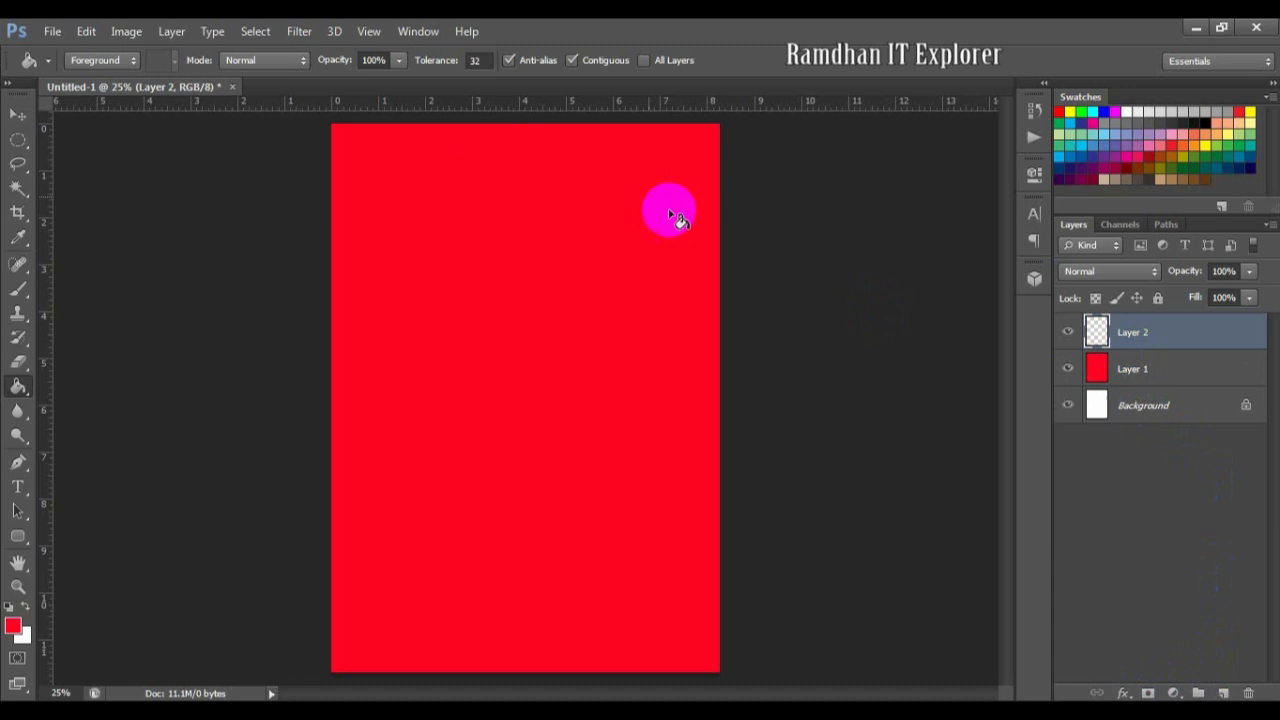
click(28, 540)
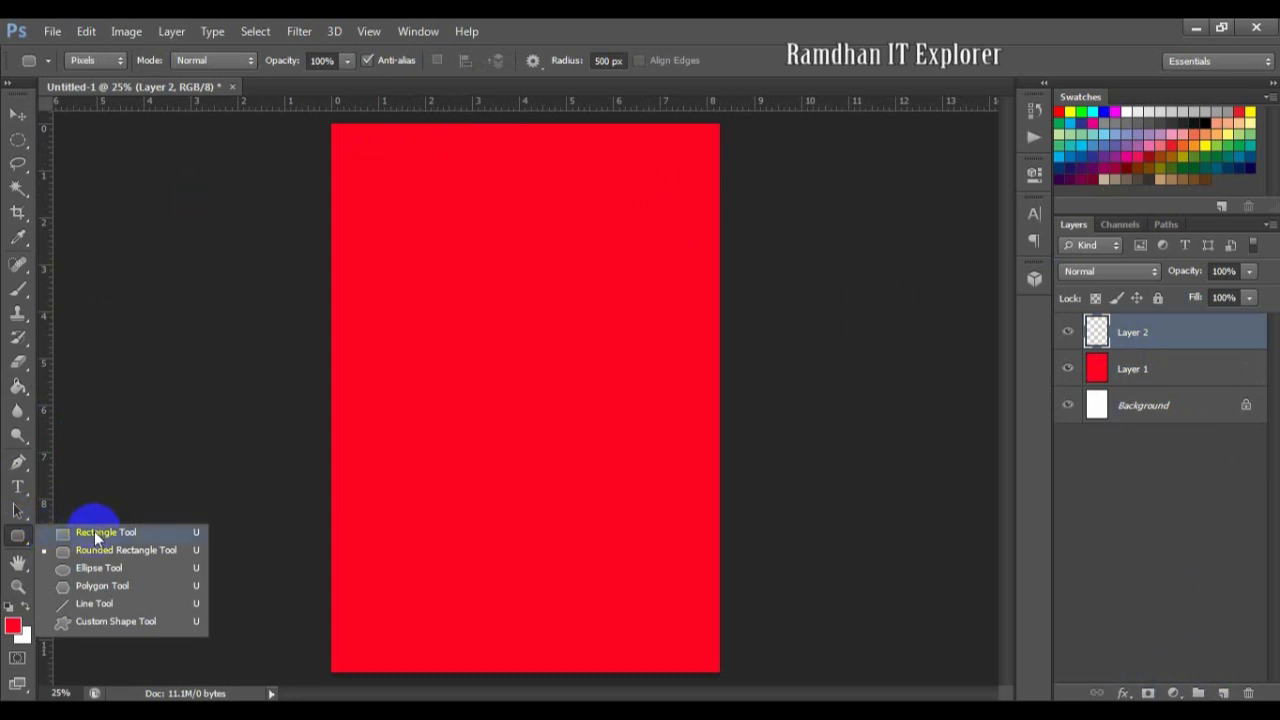
click(96, 536)
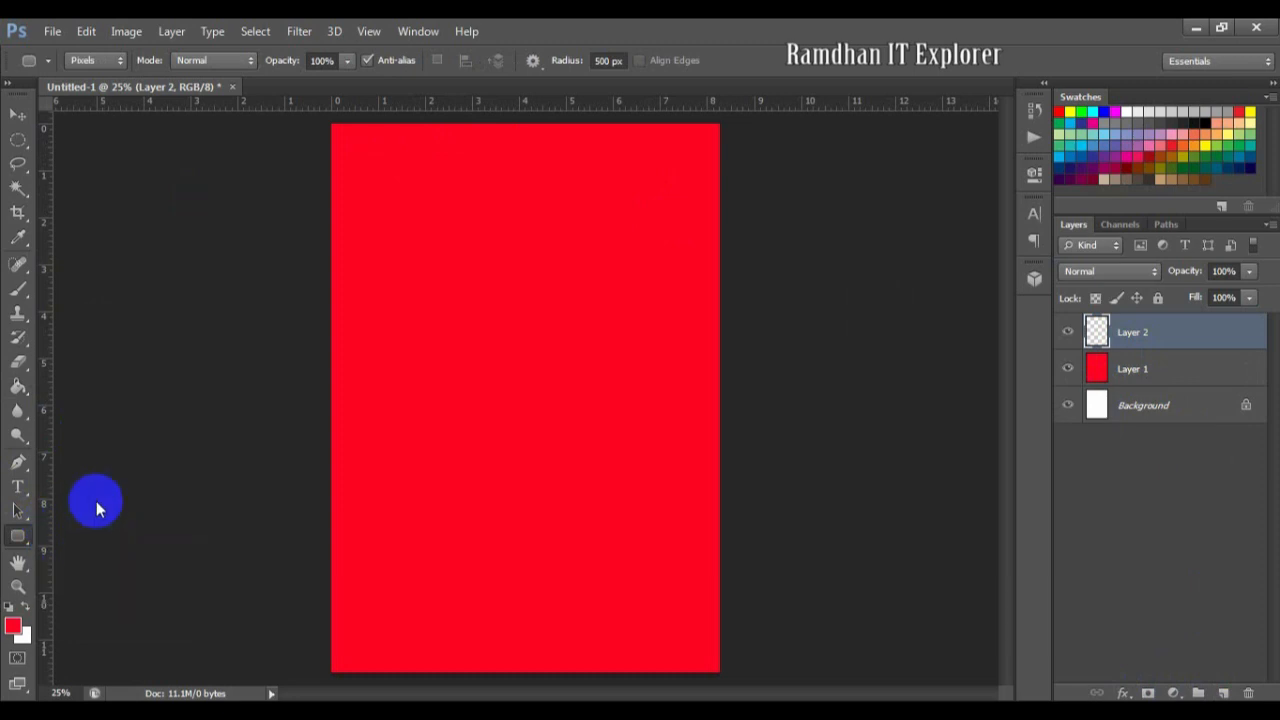
click(12, 626)
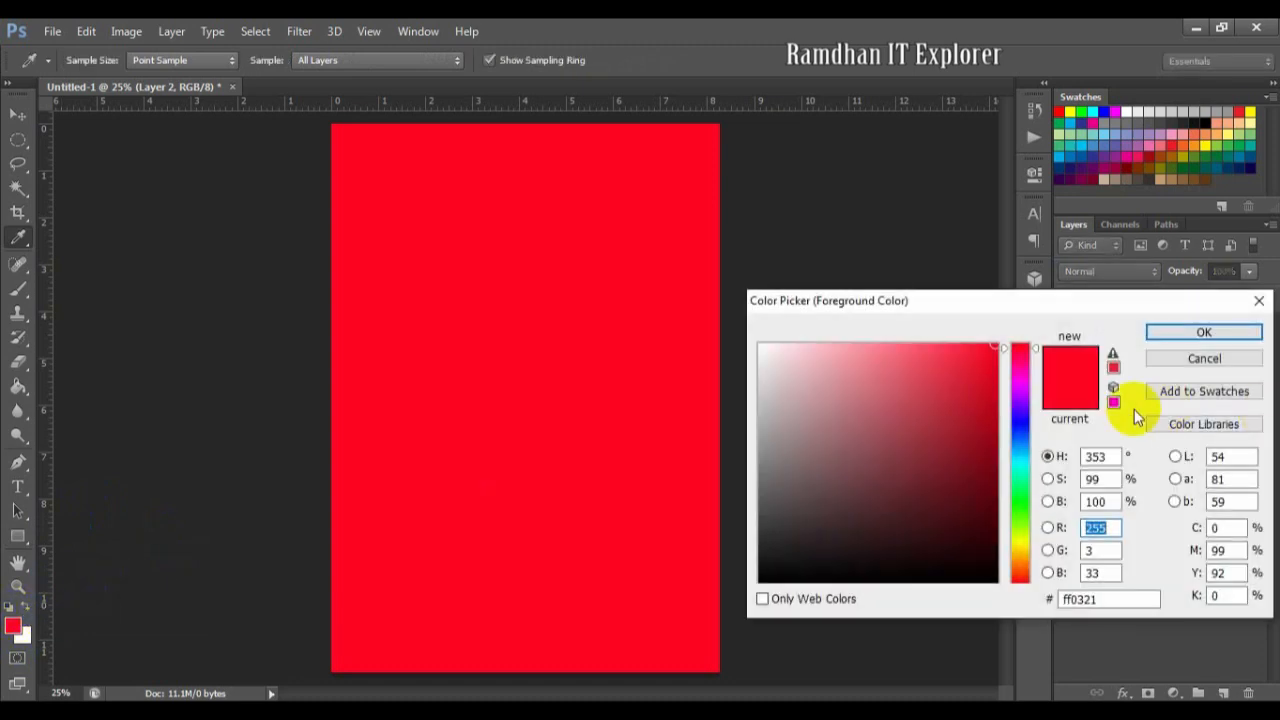
click(1020, 421)
click(1203, 333)
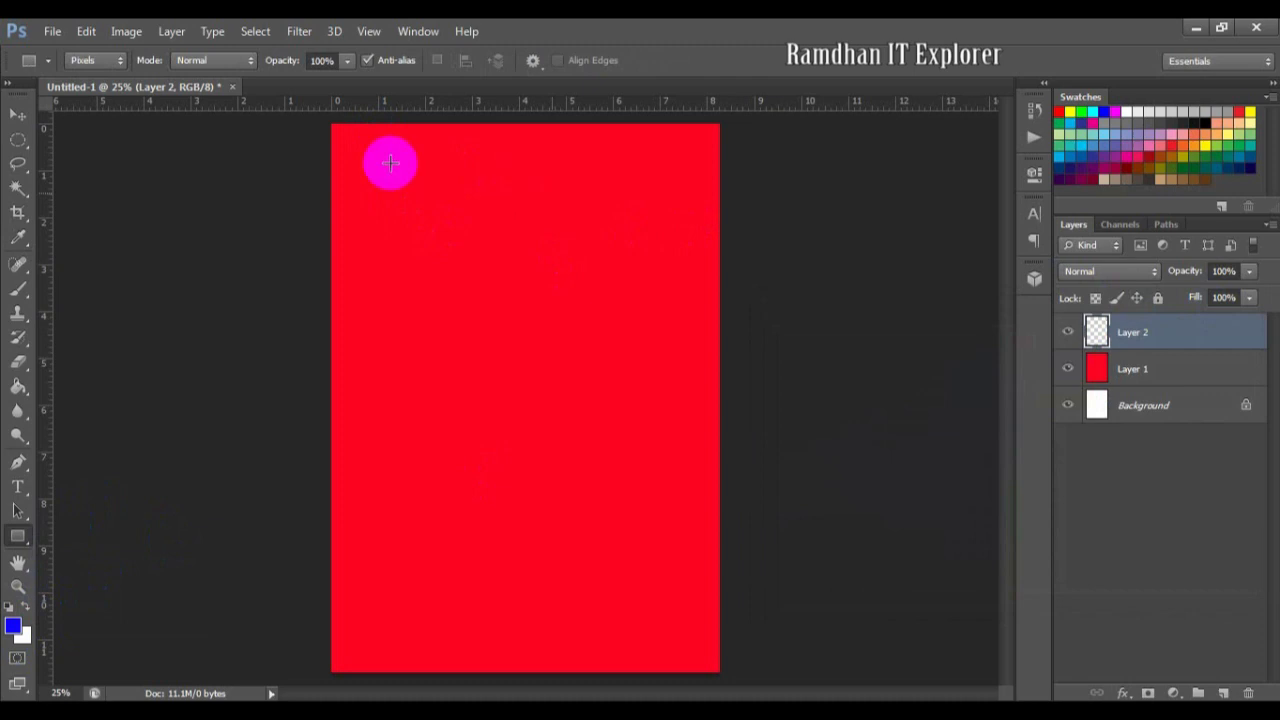
- Draw a blue square about 1.9 inches wide near the page's upper-left corner, keeping the Rectangle tool in Pixels mode
drag(378, 175, 467, 263)
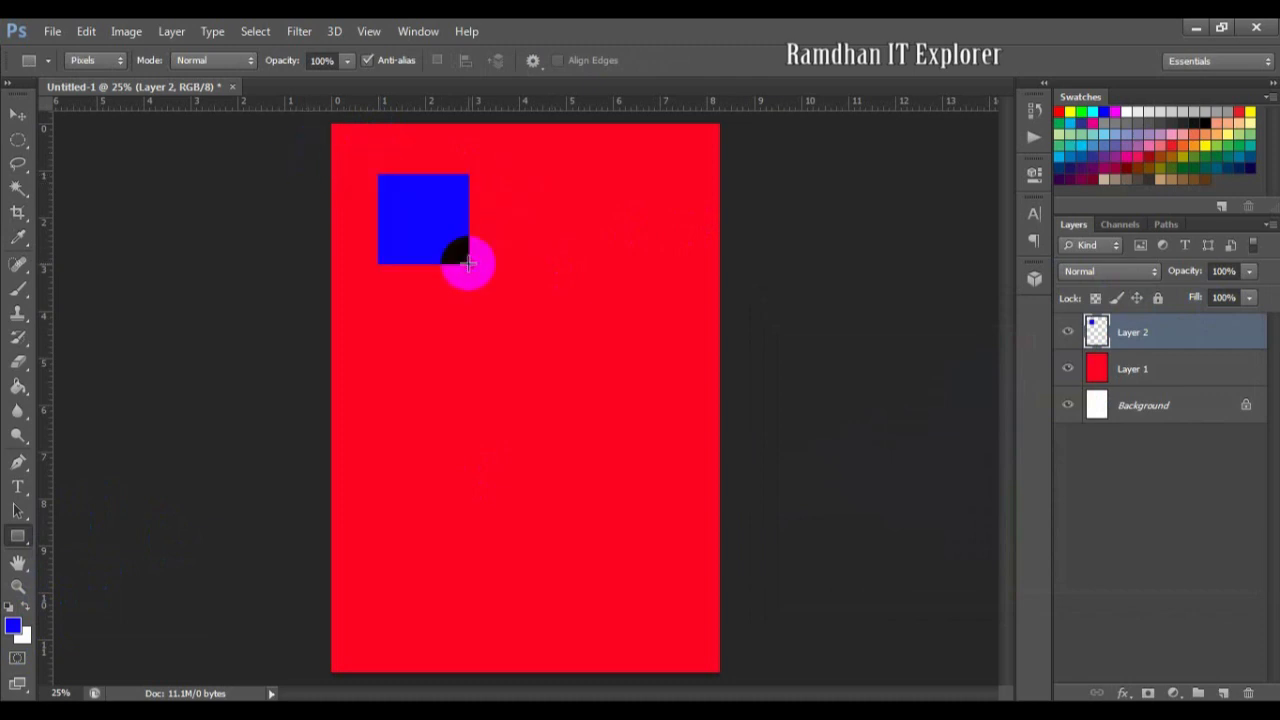
click(110, 63)
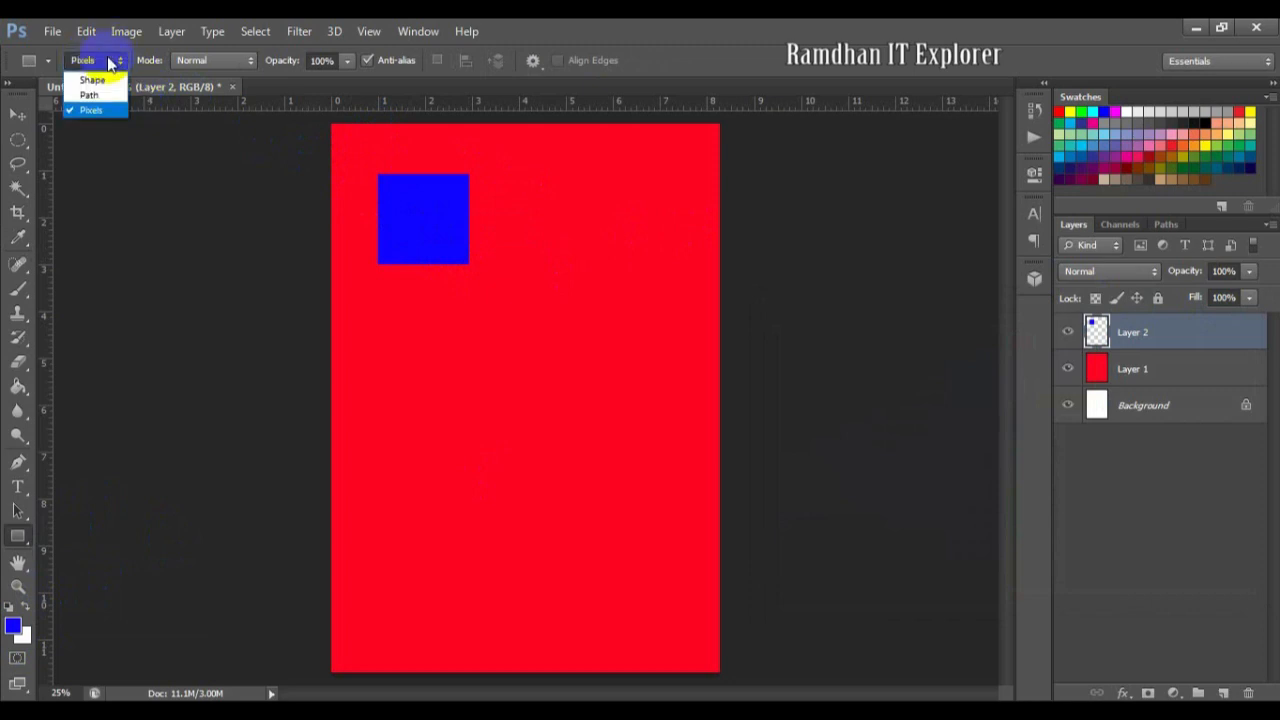
click(100, 110)
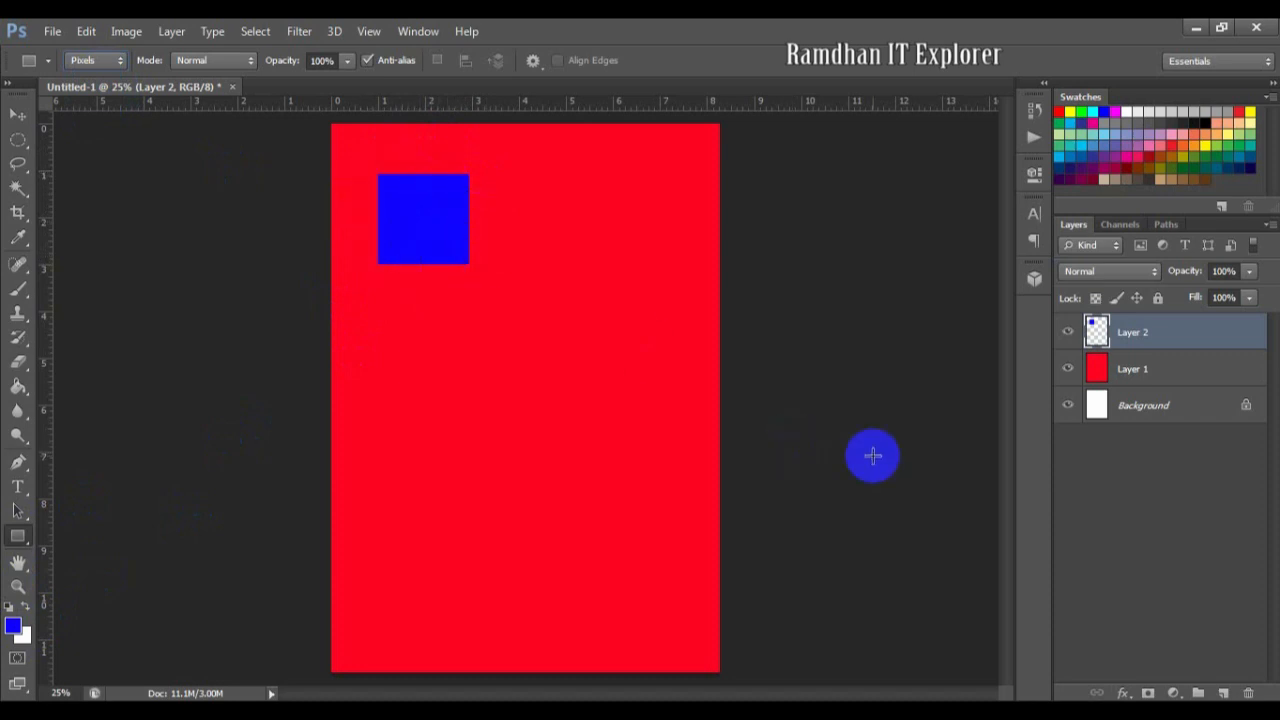
- Add a new layer, set the foreground color to green and draw a rectangular path about 3.1 by 2.8 inches below the blue square
click(1223, 693)
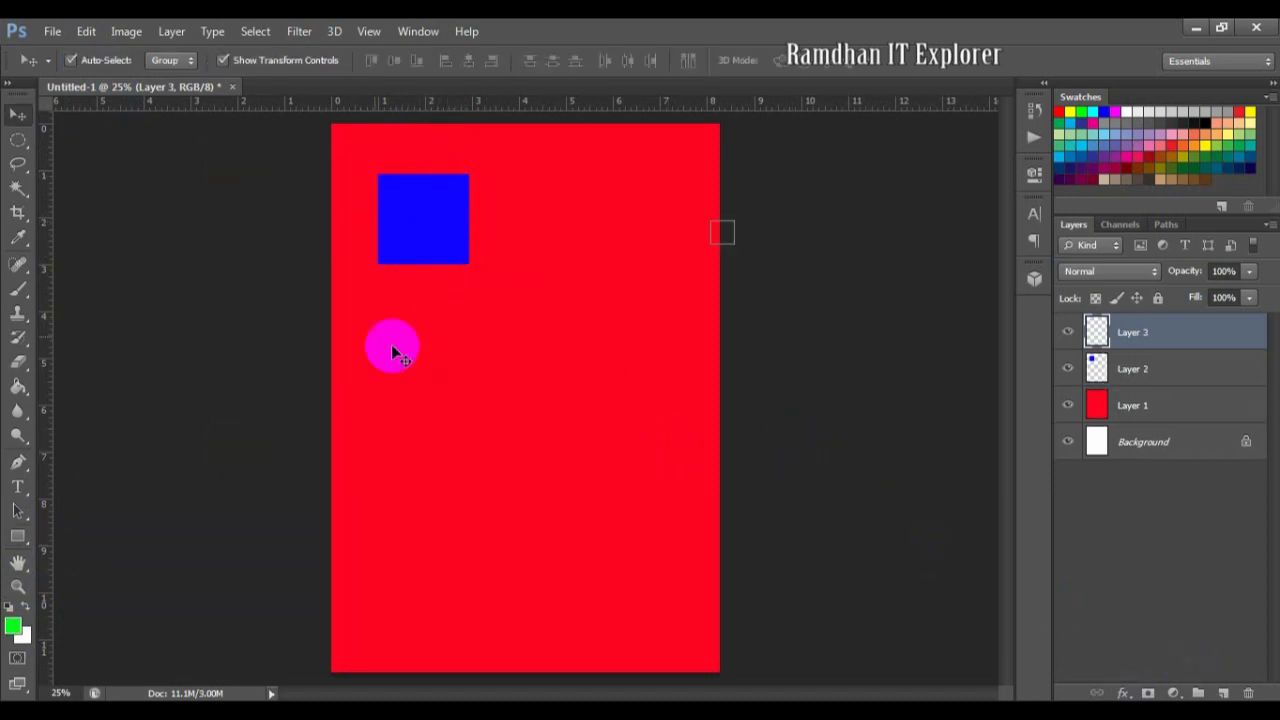
click(18, 538)
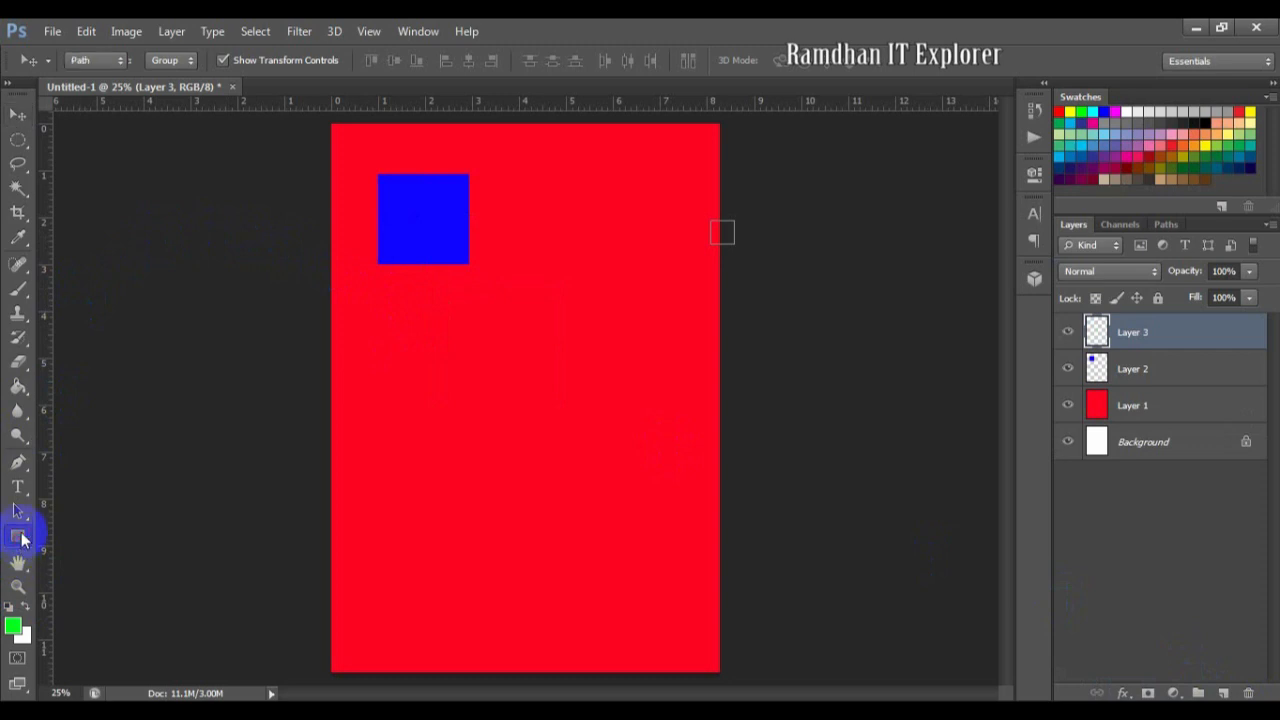
click(95, 61)
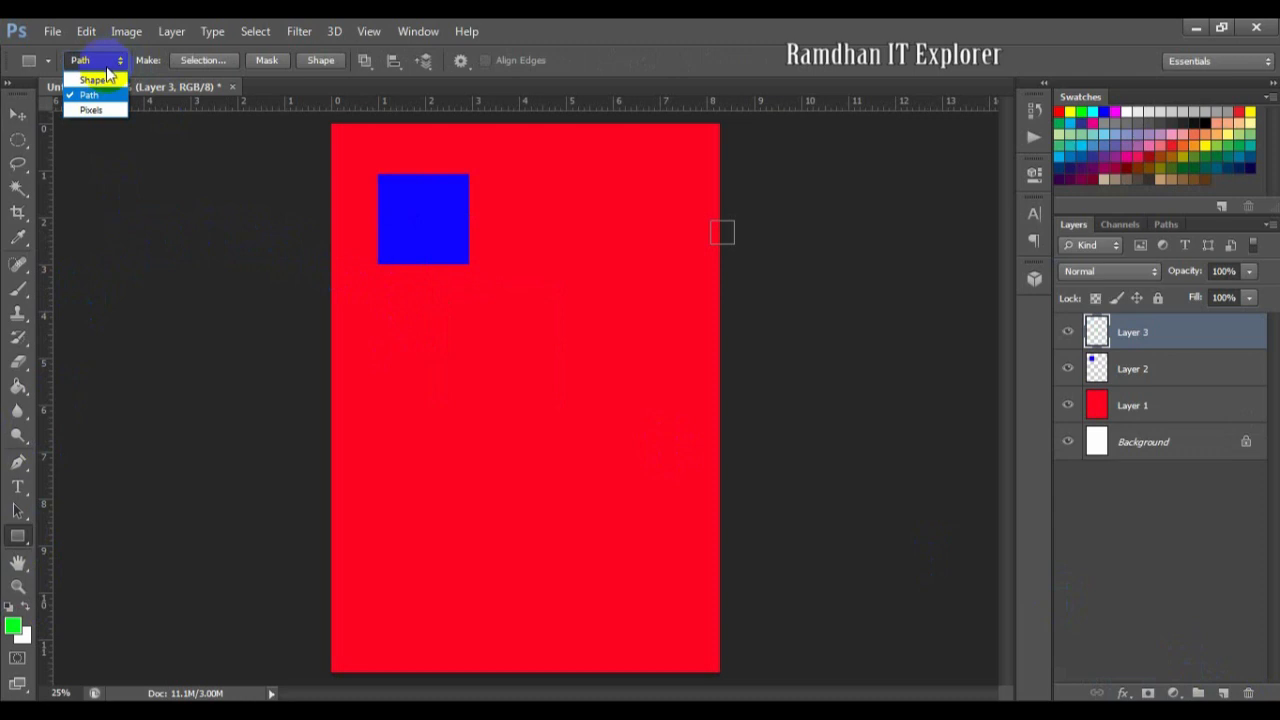
click(117, 114)
drag(416, 323, 563, 455)
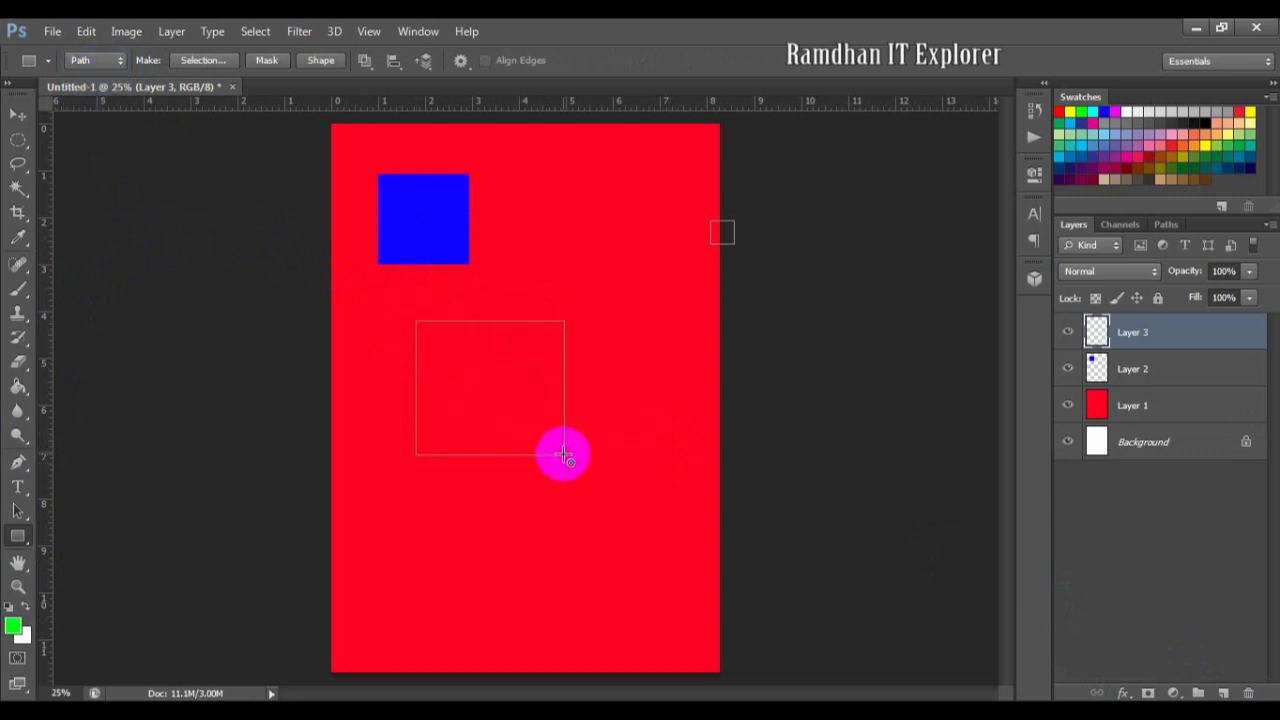
- Convert the rectangular path into a new anti-aliased selection with a feather radius of 0 pixels
right_click(513, 380)
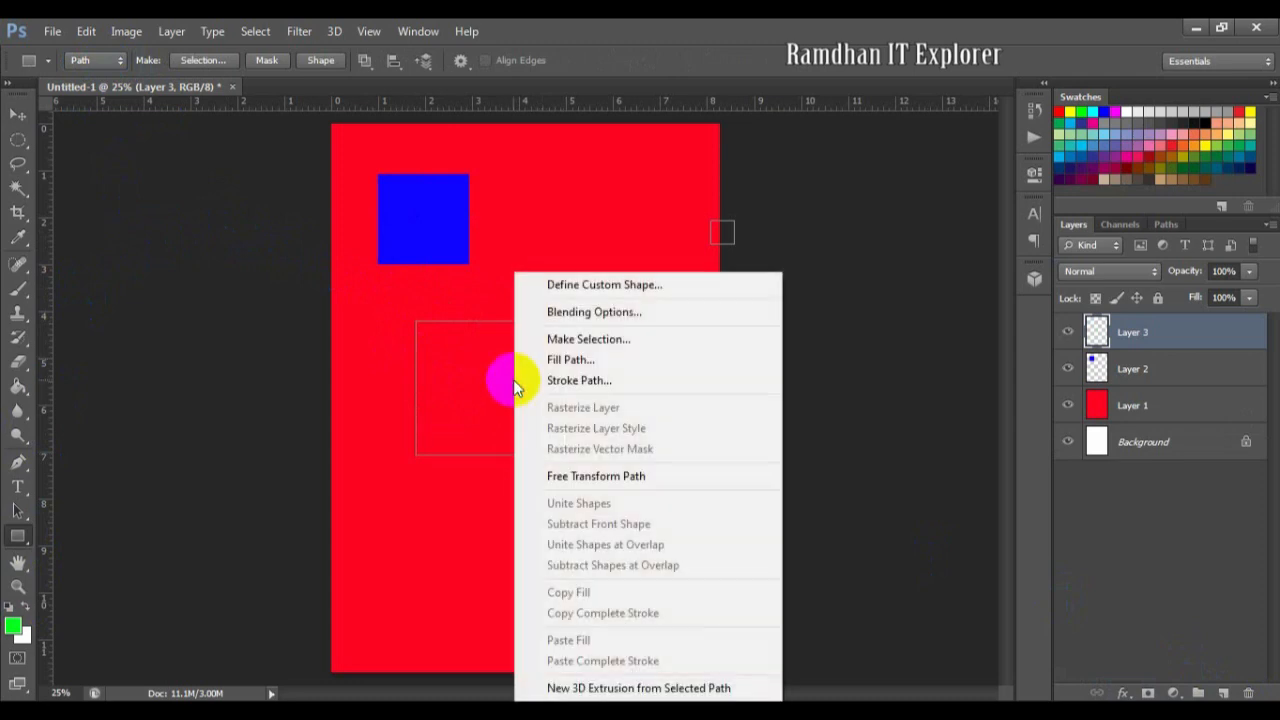
click(610, 341)
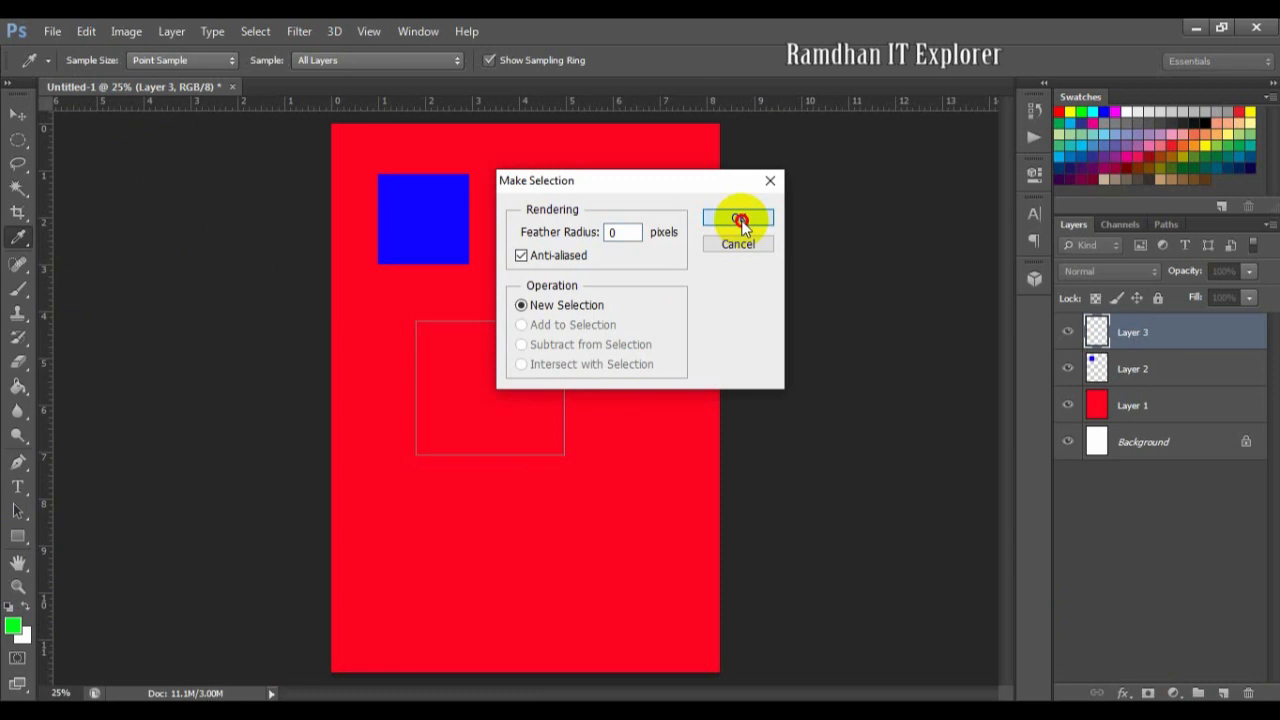
click(740, 222)
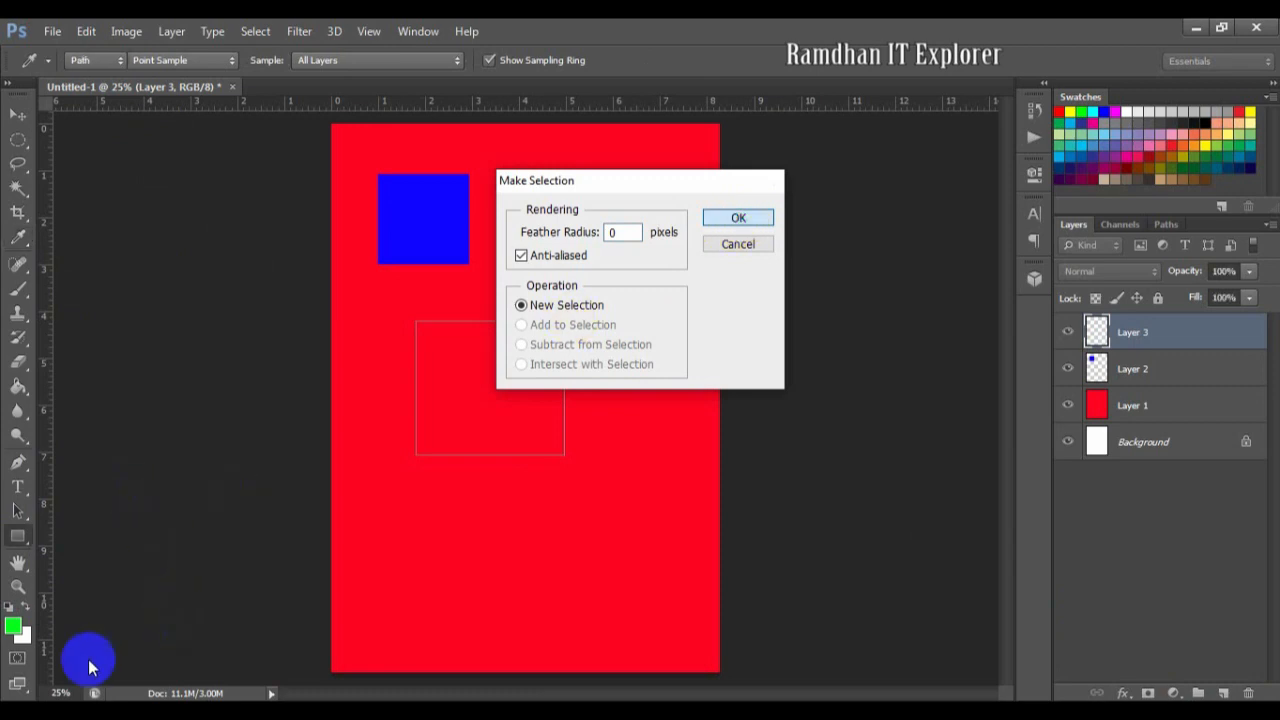
- Fill the rectangular selection with the green foreground color using the Paint Bucket tool, and deselect it
click(20, 463)
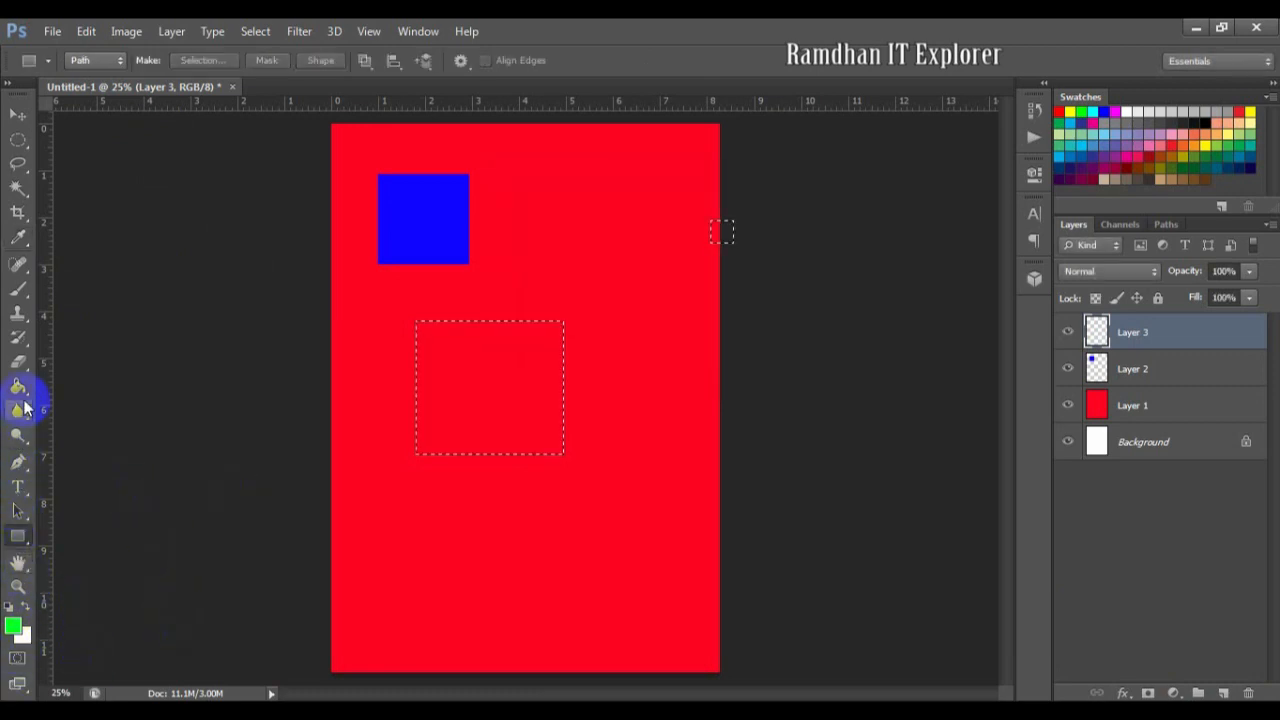
click(24, 395)
click(497, 373)
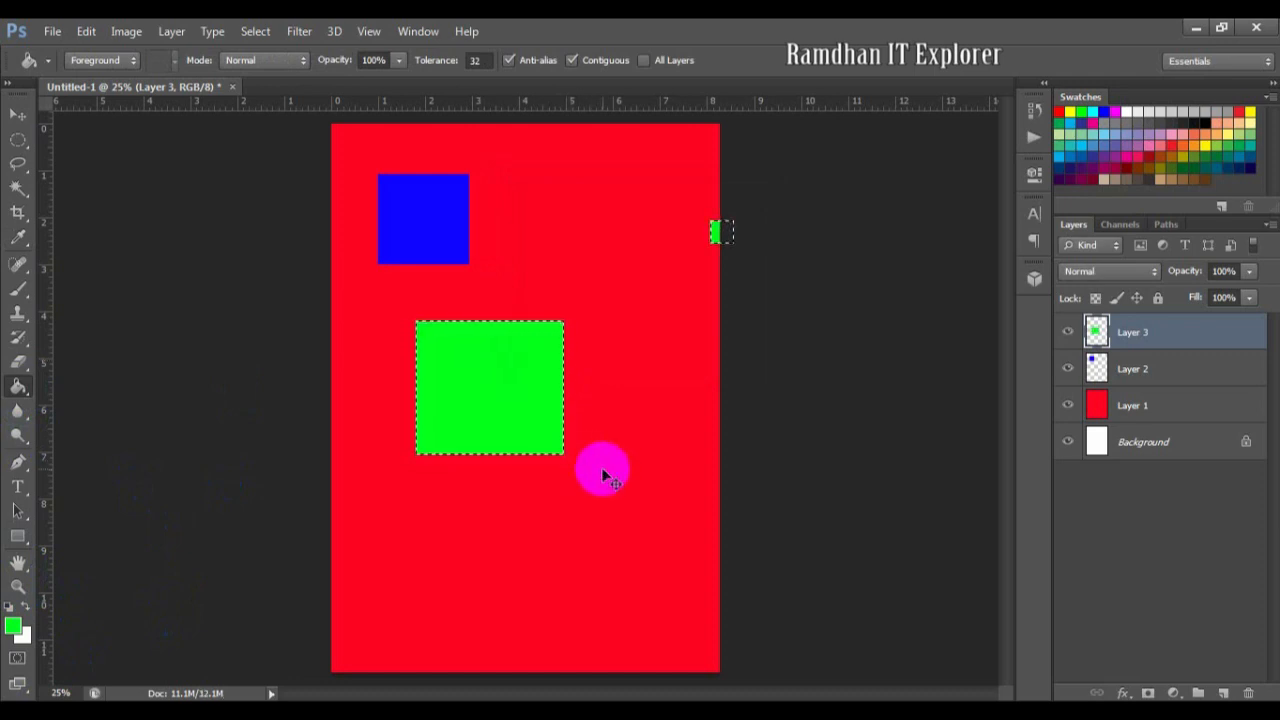
key(ctrl+d)
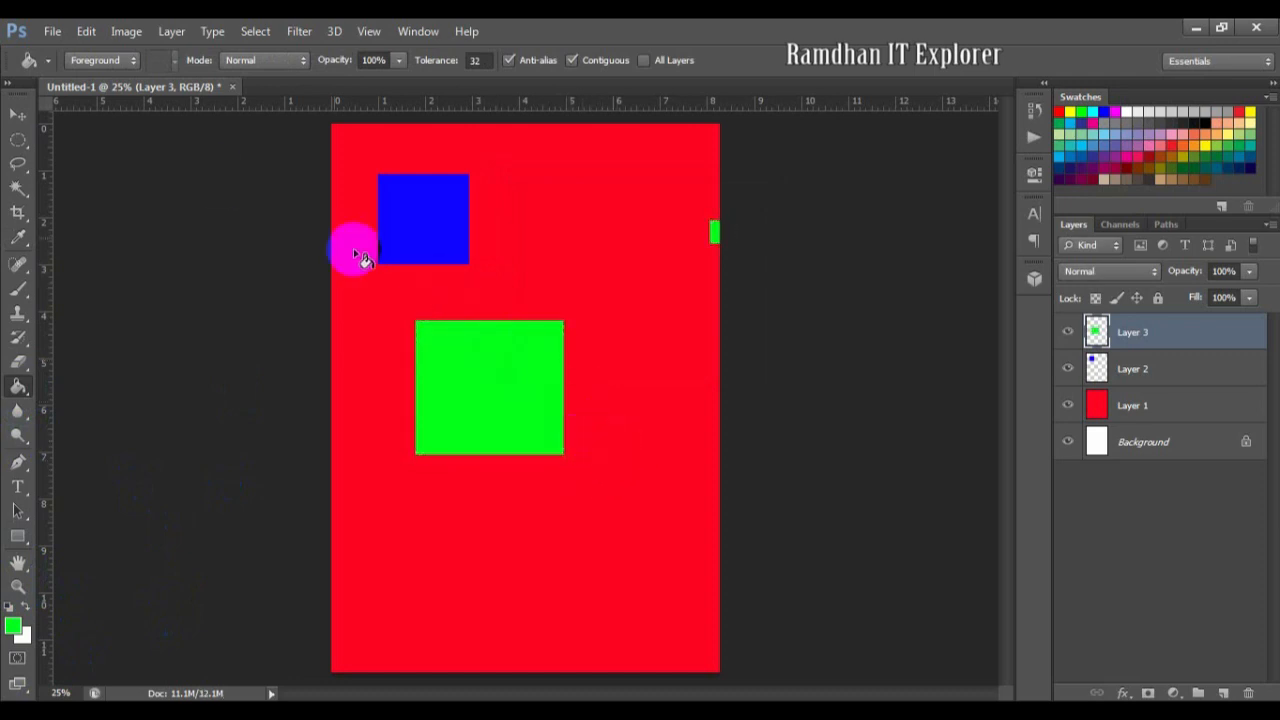
click(18, 116)
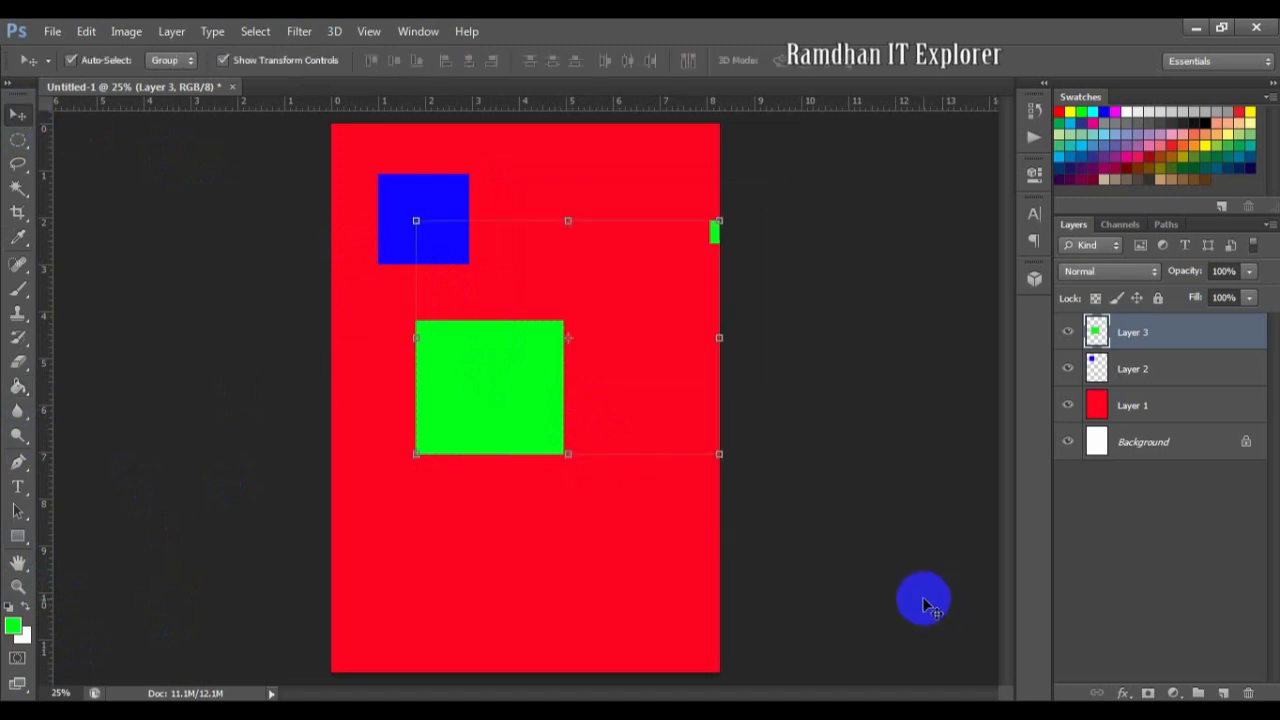
- Add a new layer and draw a green circle about 2.6 inches wide below the green rectangle using the Rounded Rectangle tool in Pixels mode
click(1233, 693)
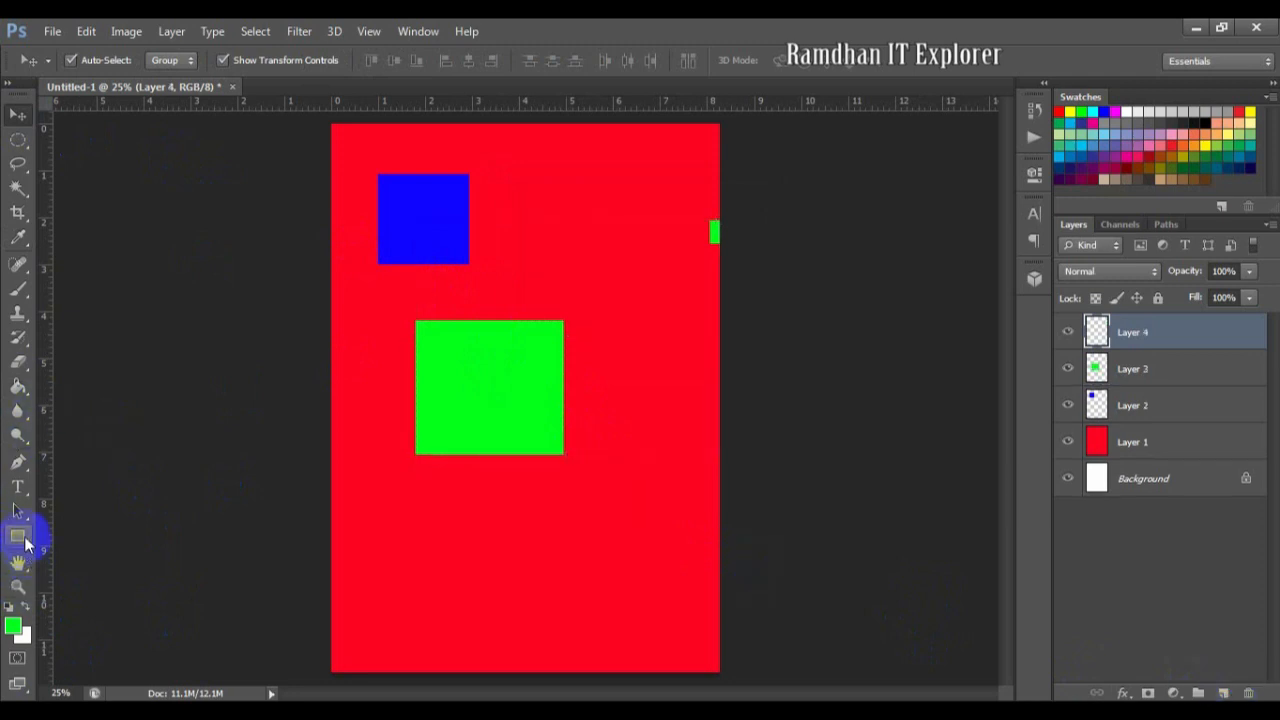
click(20, 537)
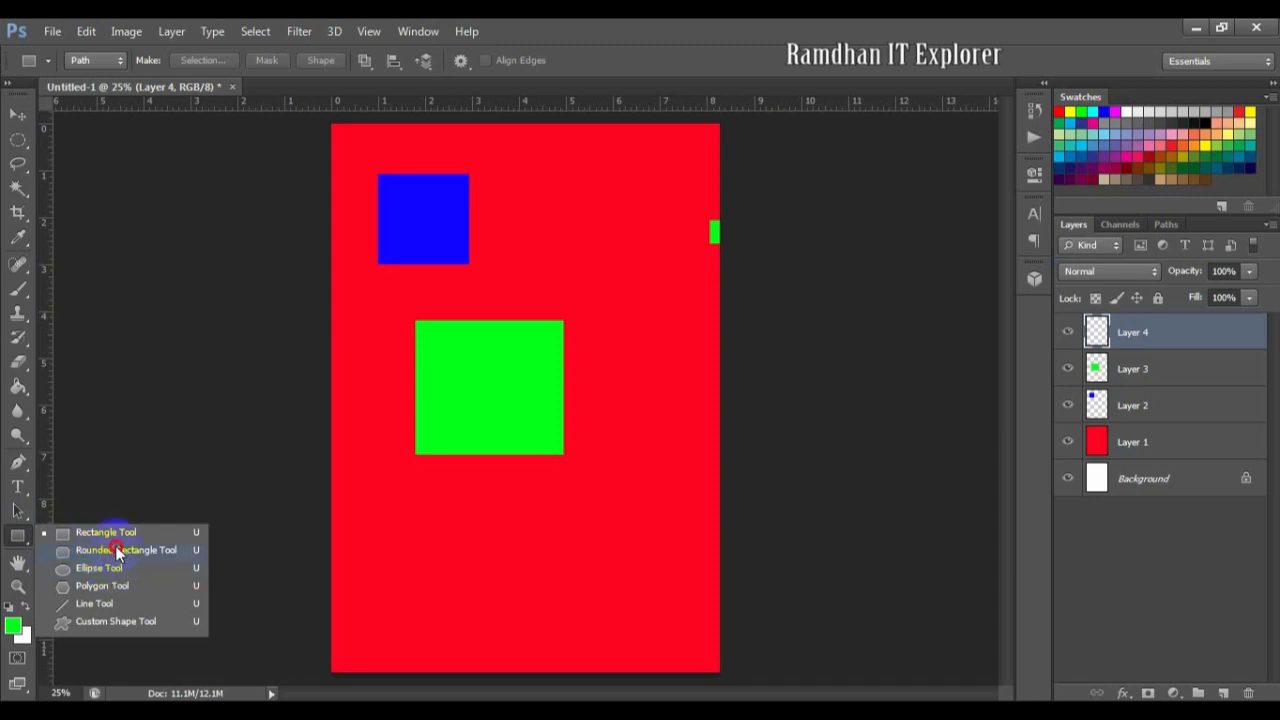
click(117, 551)
click(95, 64)
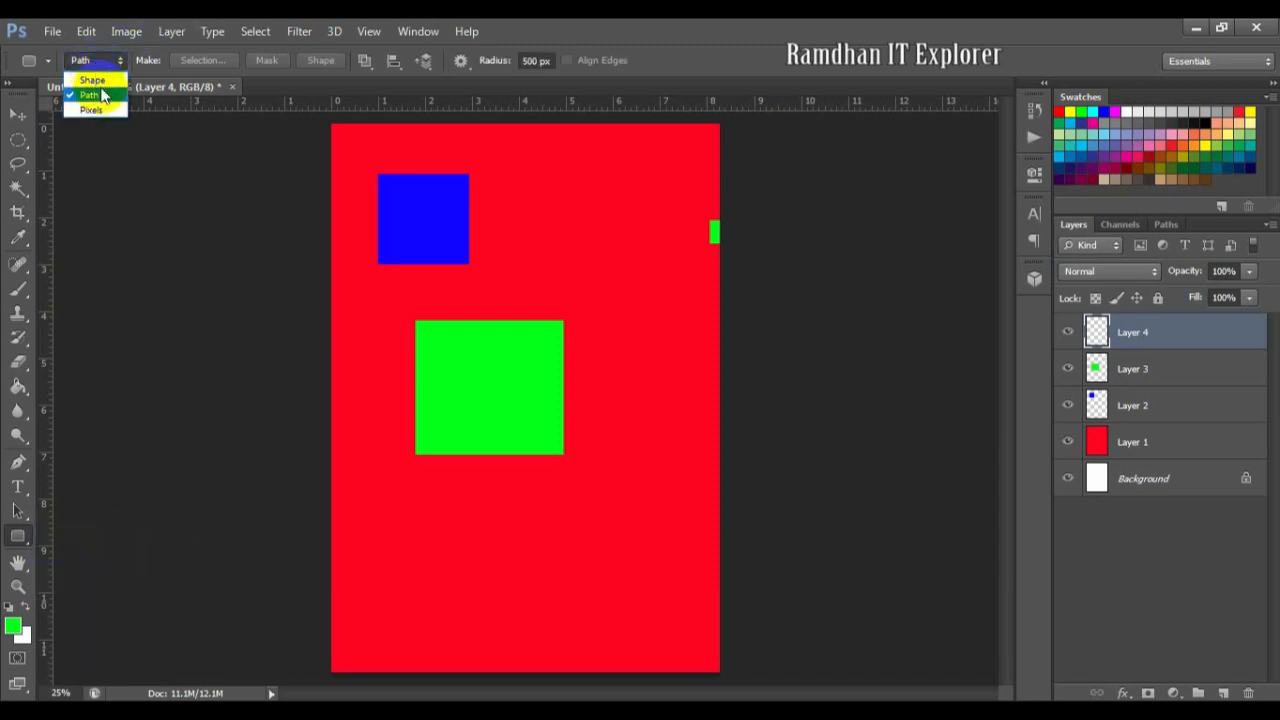
click(93, 108)
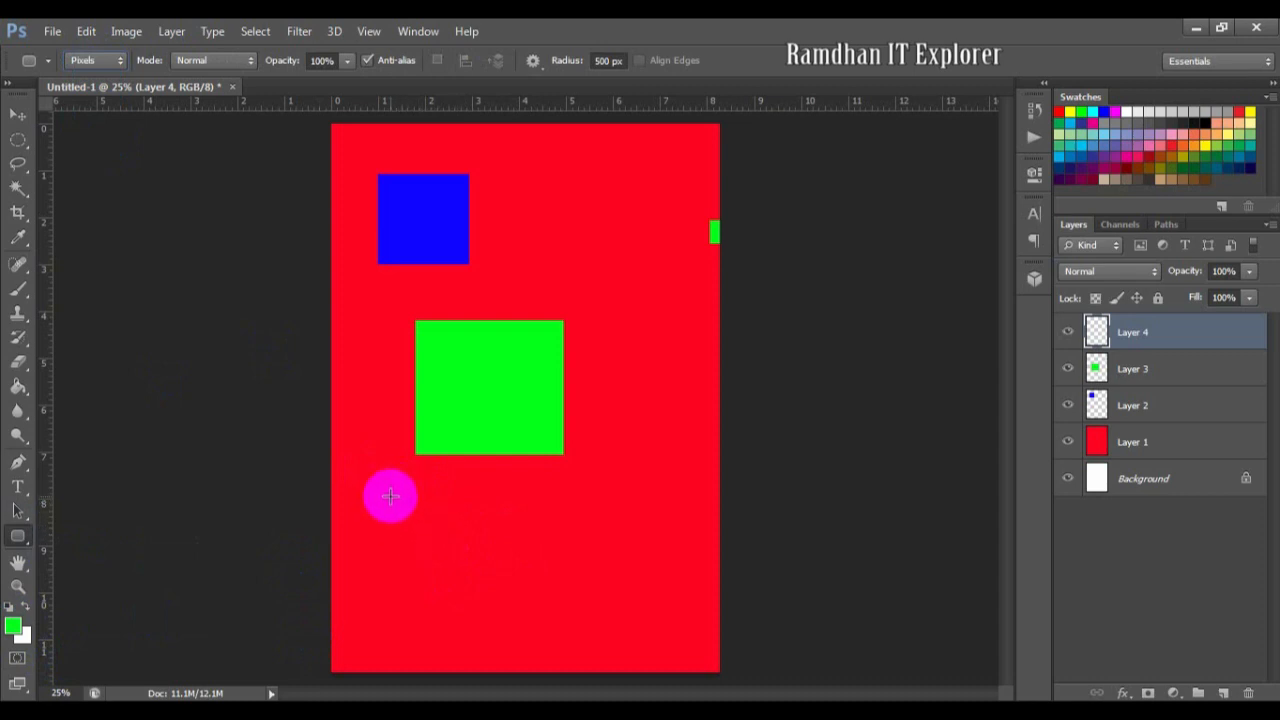
drag(390, 495, 514, 618)
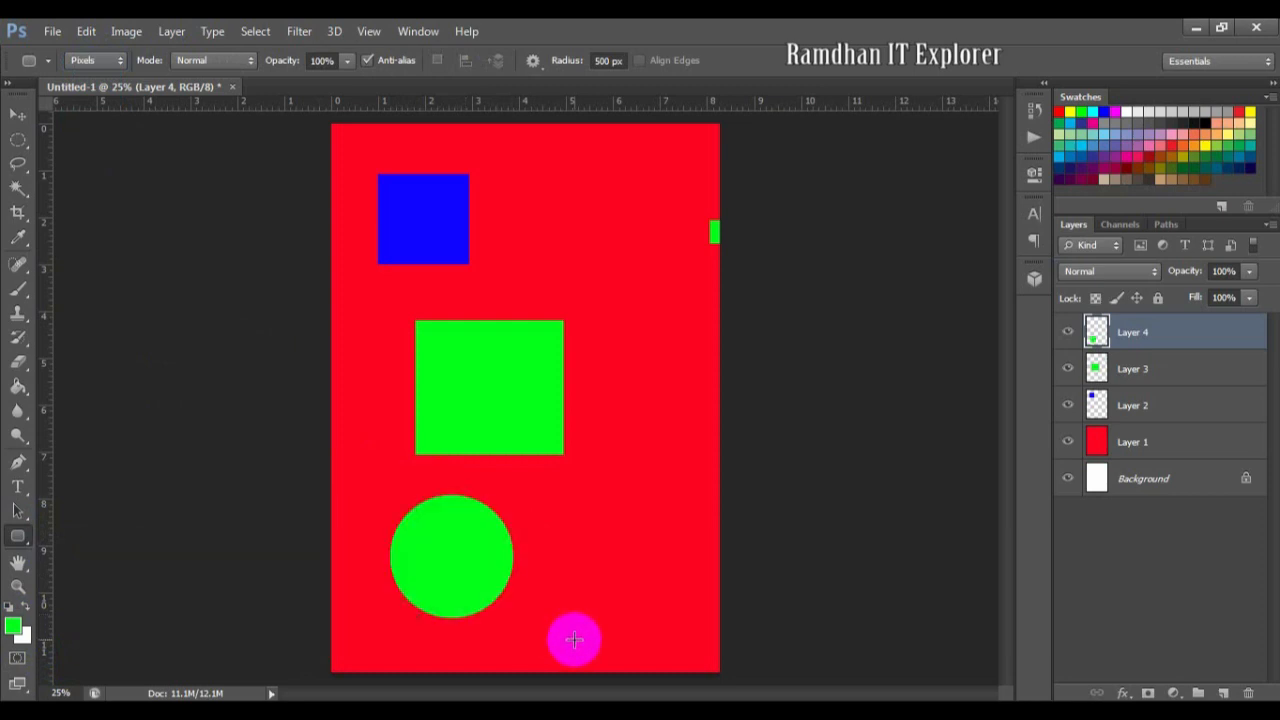
- Set the foreground color to blue (0903ff) and draw a circle about 2 inches wide beside the blue square
click(13, 626)
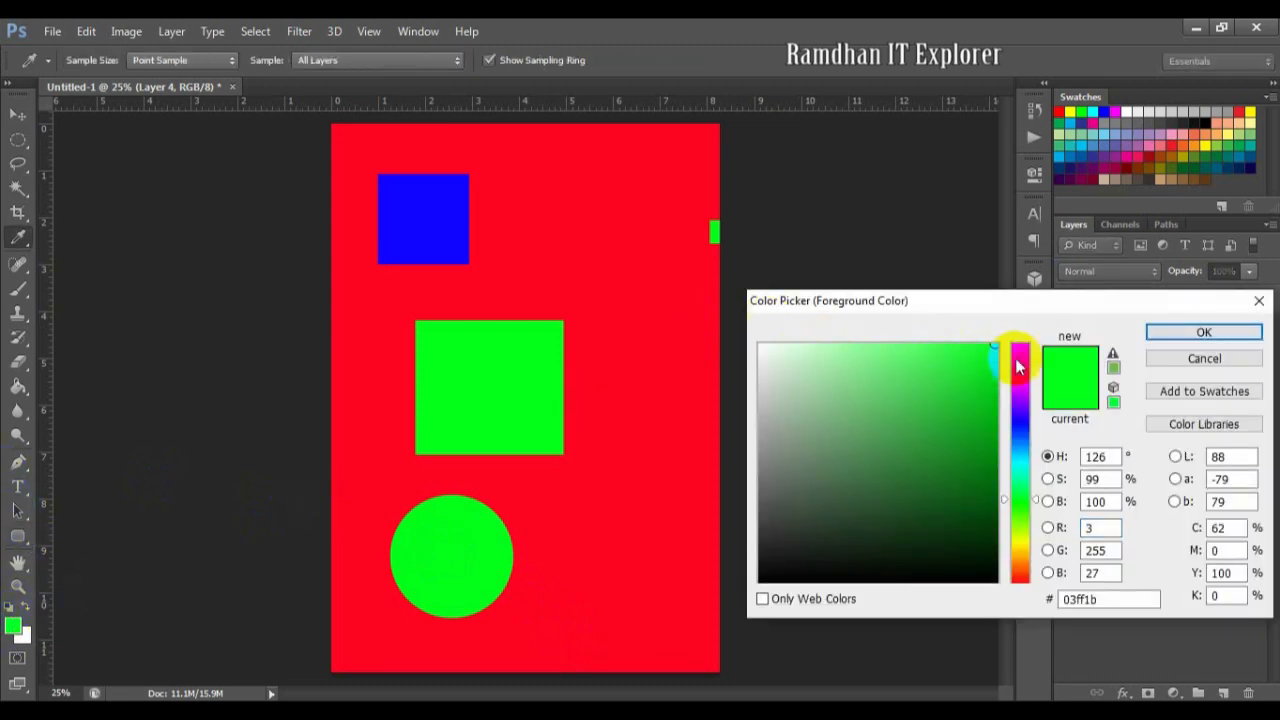
click(1020, 424)
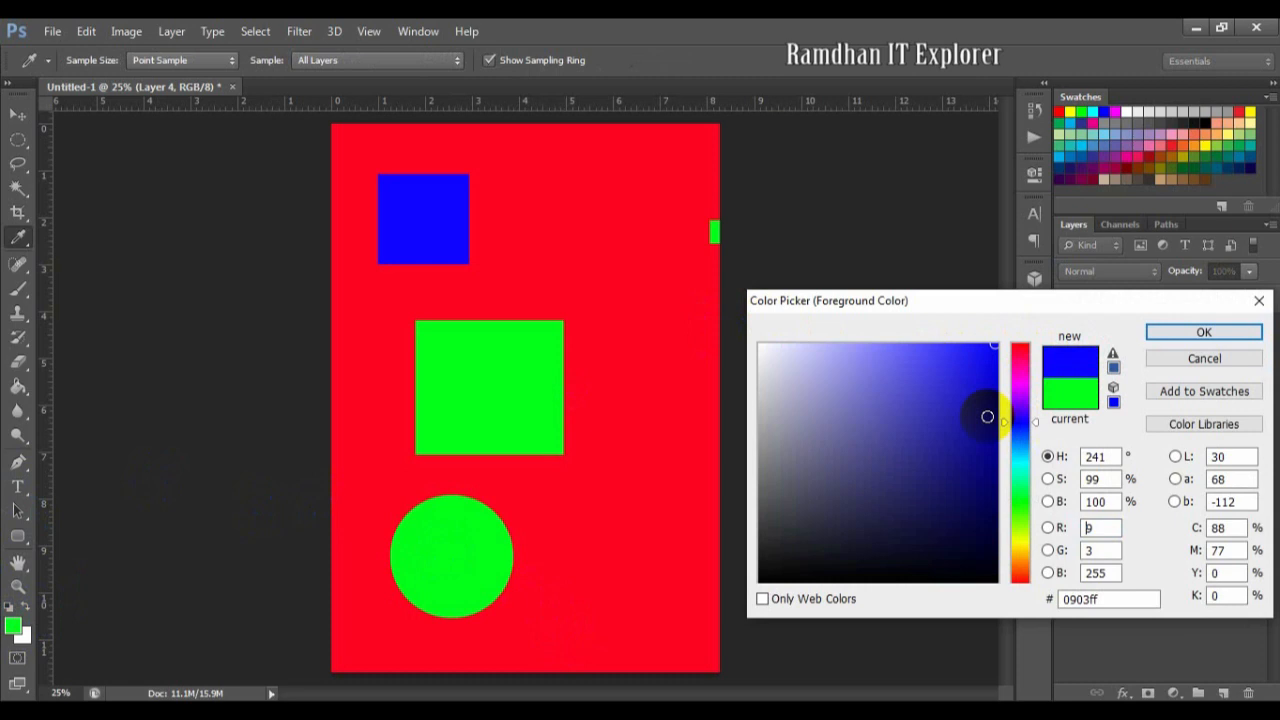
click(1205, 333)
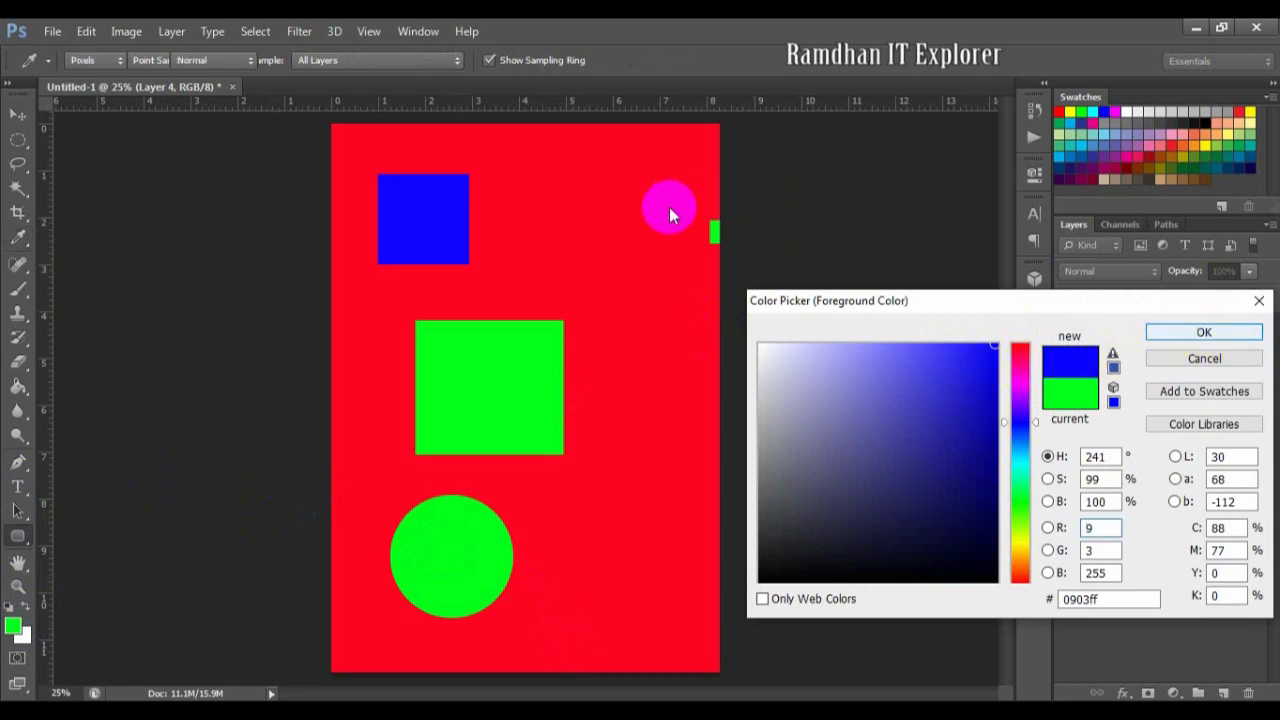
drag(527, 171, 621, 266)
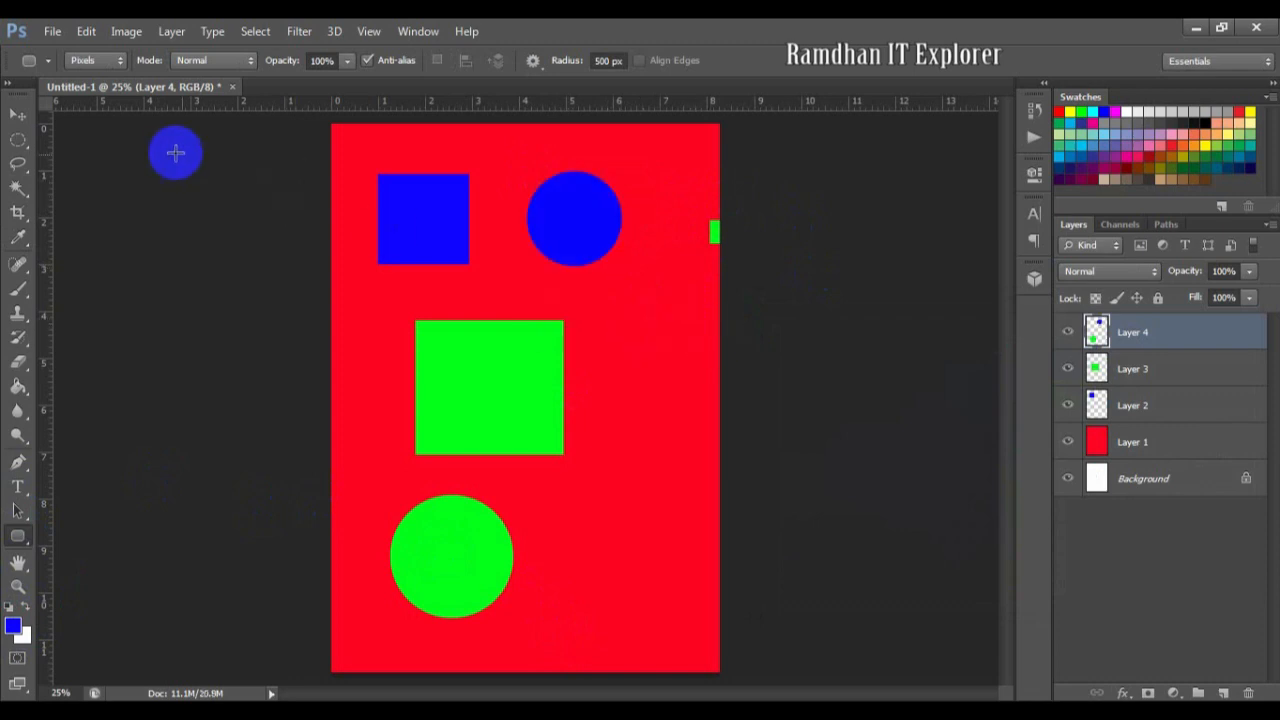
- Turn off Auto-Select and Show Transform Controls for the Move tool and move the layer with both circles to the right and slightly down
click(18, 114)
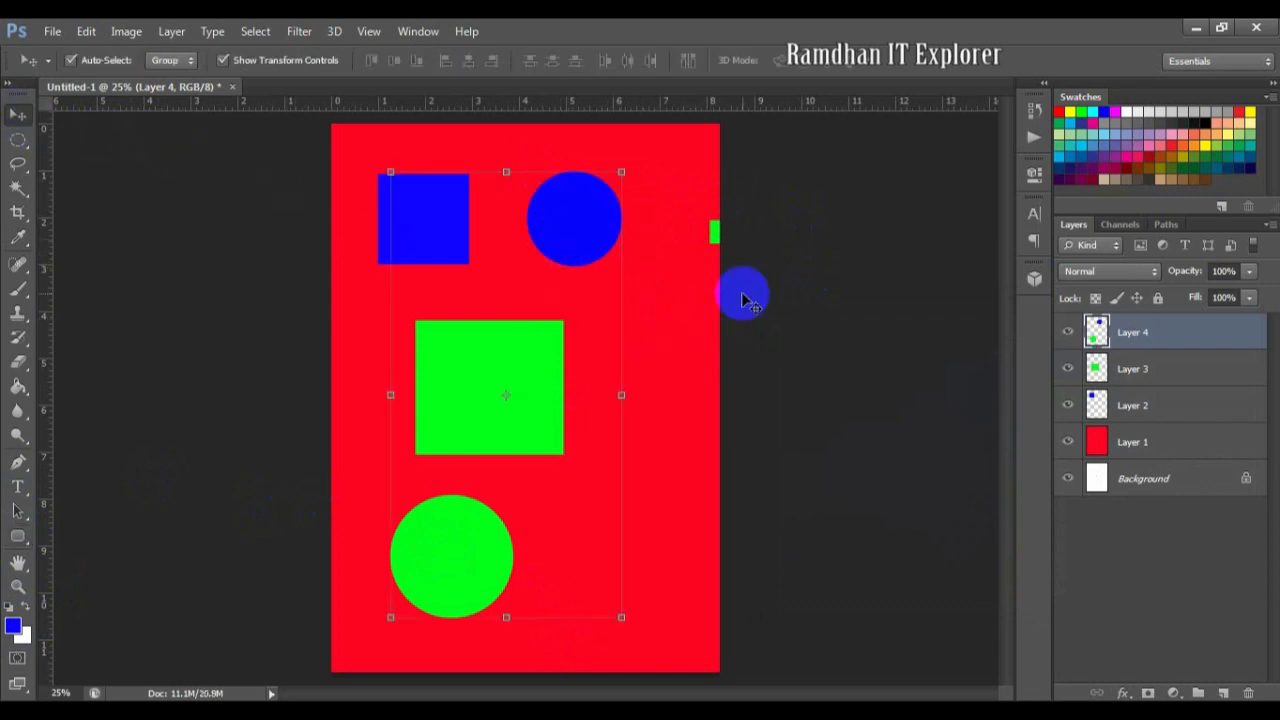
drag(570, 222, 649, 260)
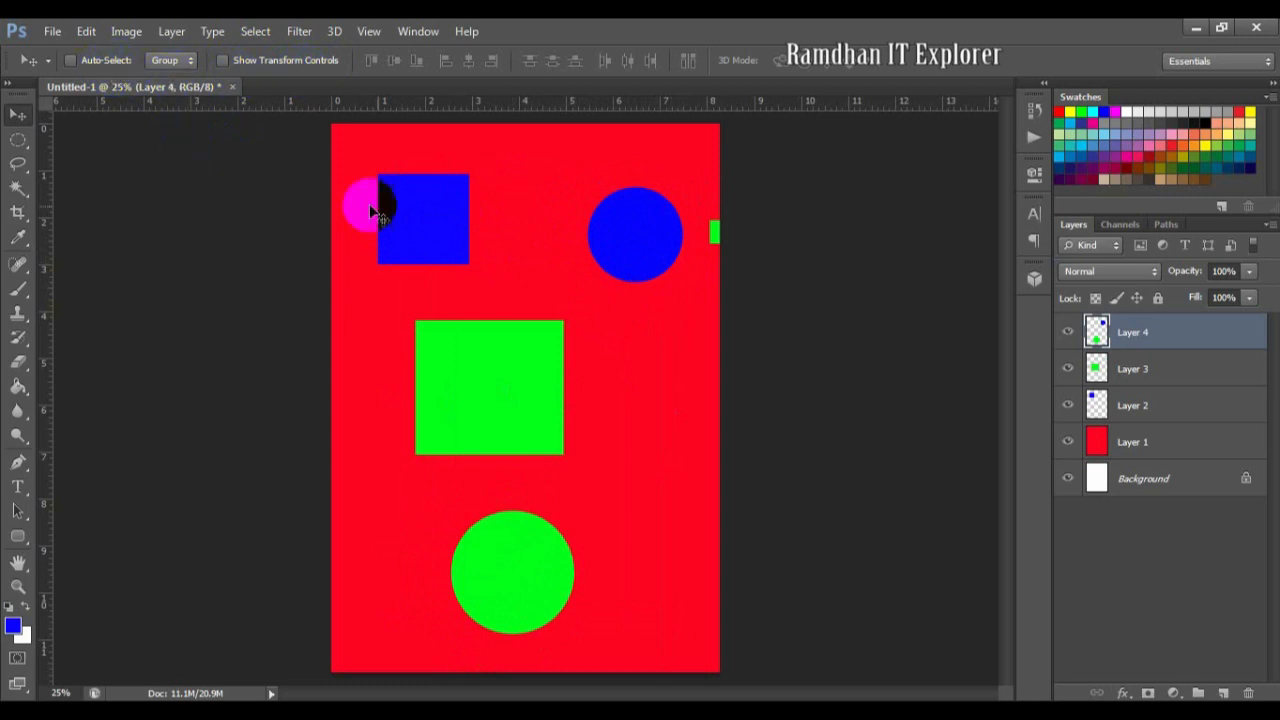
mouse_move(434, 213)
mouse_down()
mouse_move(435, 200)
mouse_move(434, 218)
mouse_up()
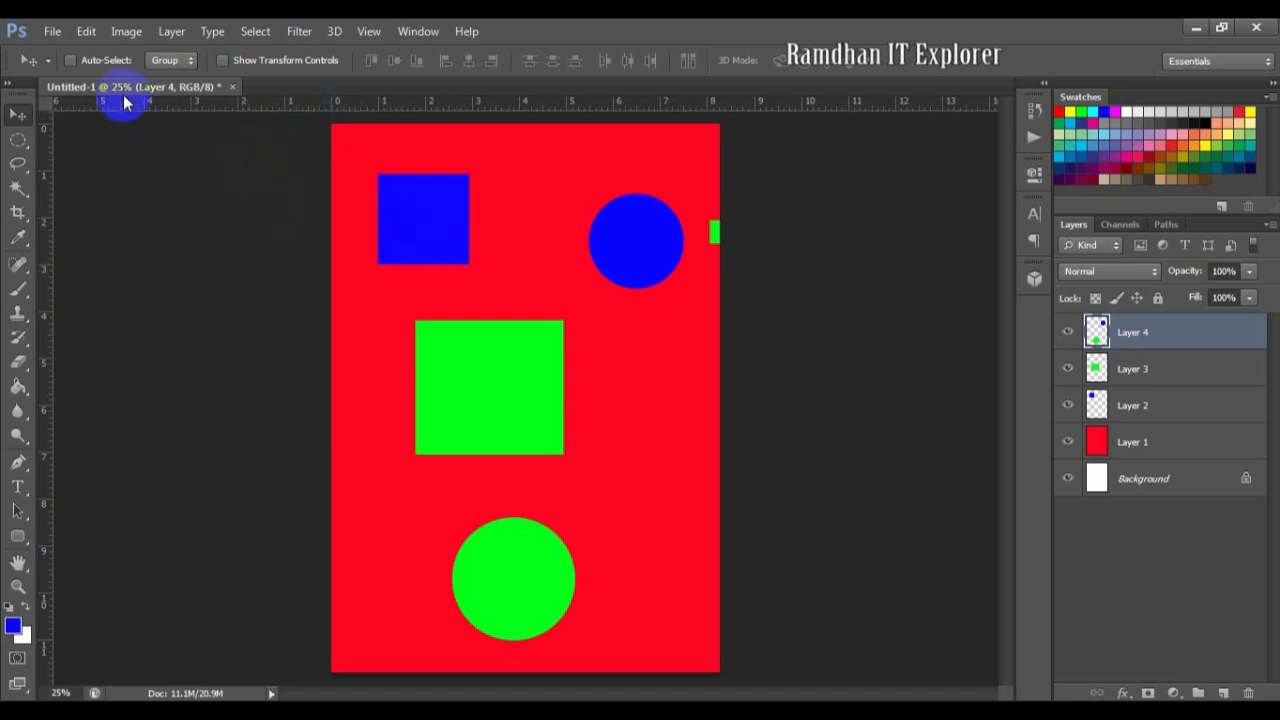
- Turn on Auto-Select and Show Transform Controls for the Move tool and select the blue square on the canvas
click(110, 61)
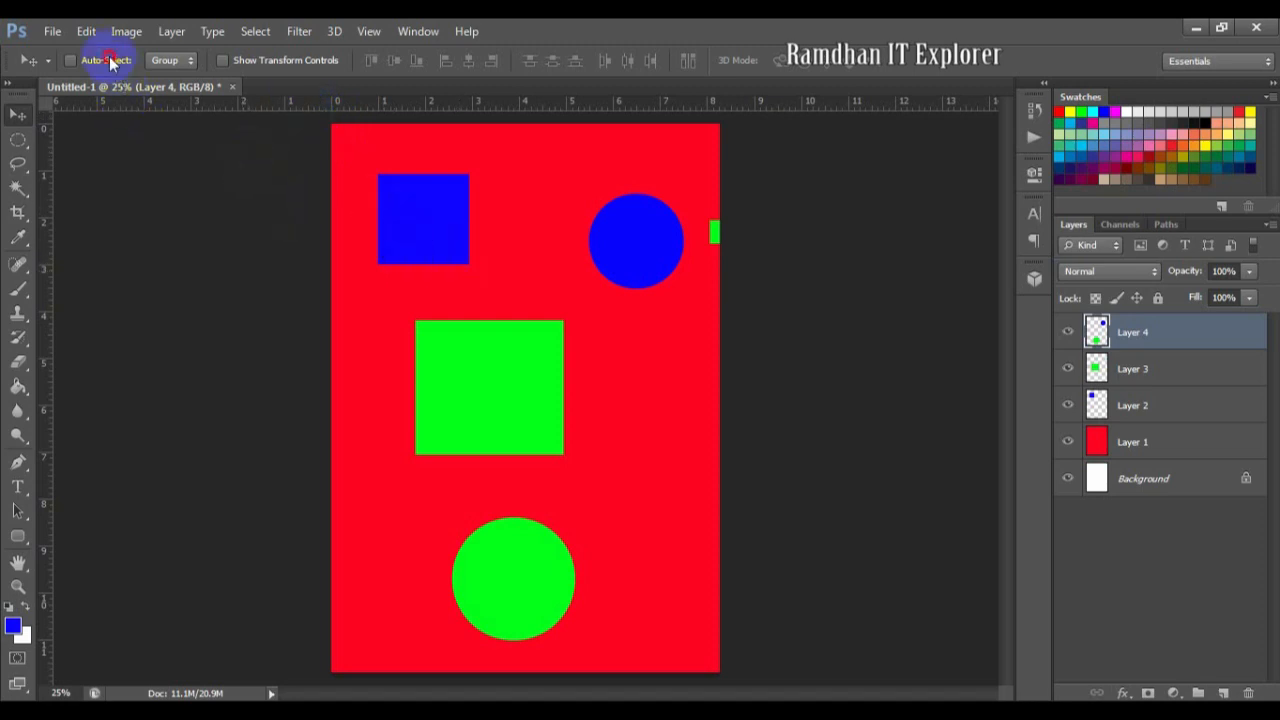
click(264, 63)
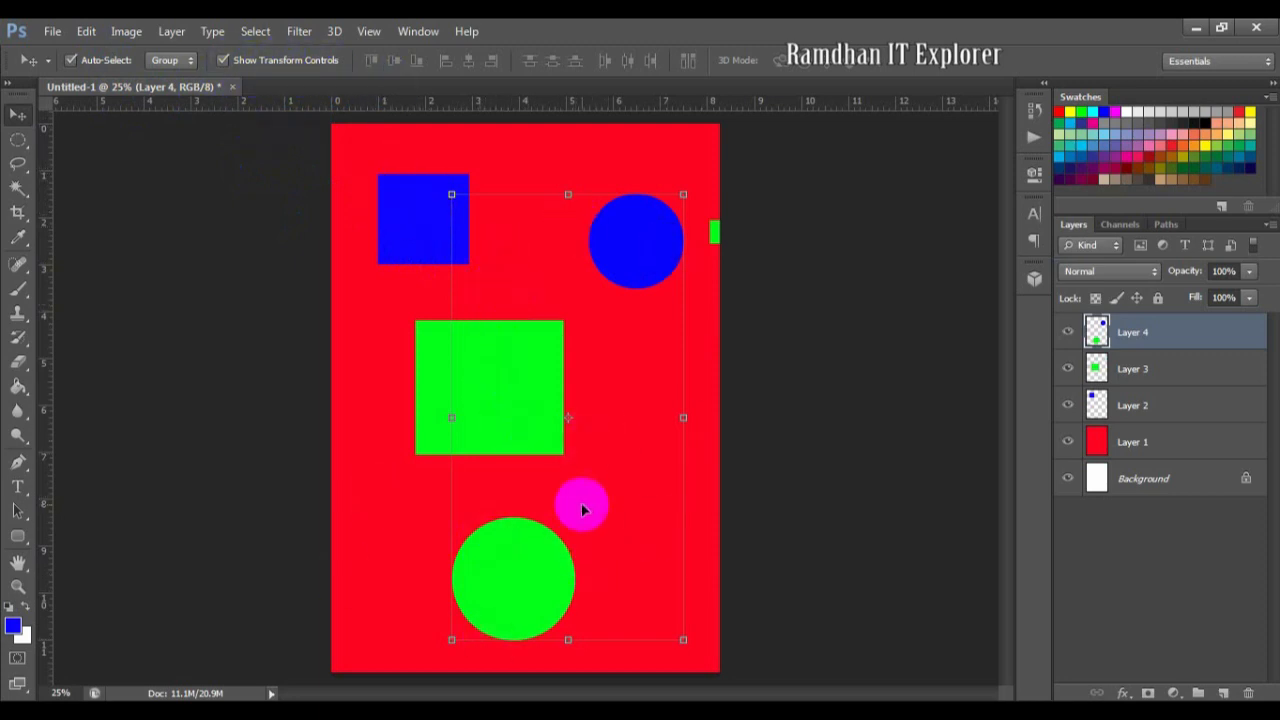
click(420, 188)
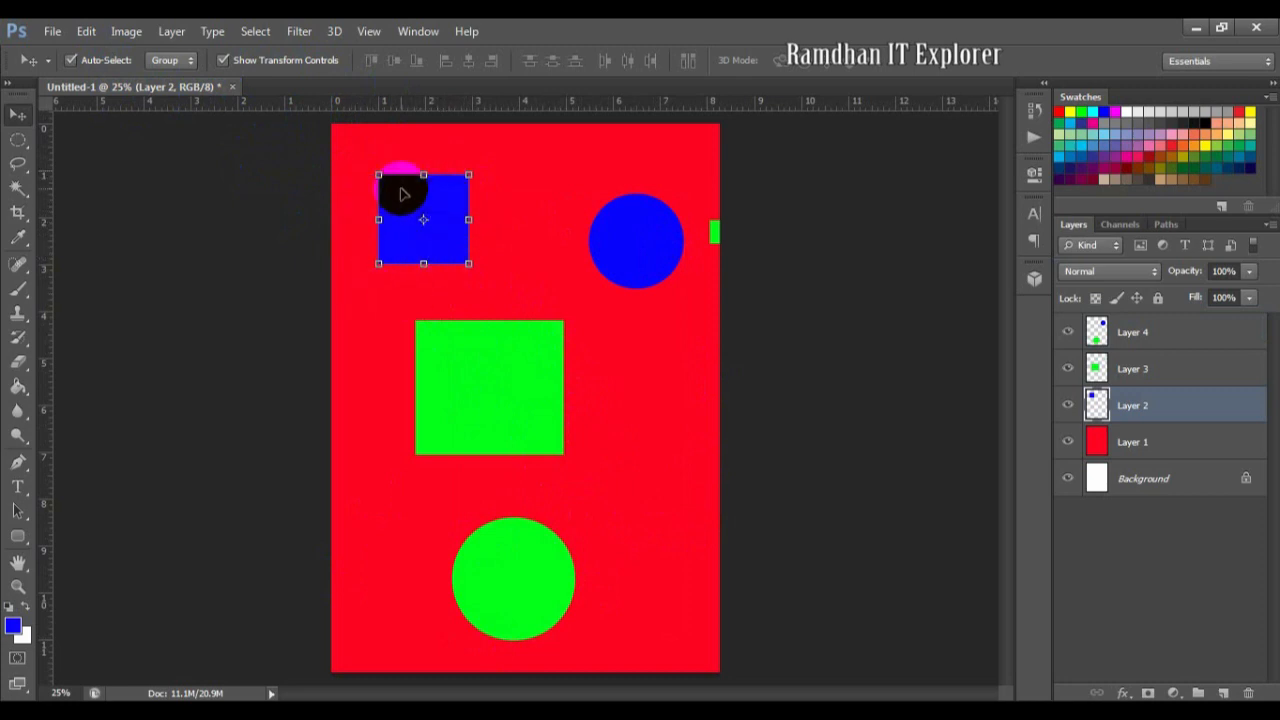
- Move the blue square slightly right, the green rectangle to the left, and the layer with both circles up and to the right
mouse_move(395, 203)
mouse_down()
mouse_move(392, 163)
mouse_move(403, 220)
mouse_move(404, 204)
mouse_up()
drag(448, 375, 423, 401)
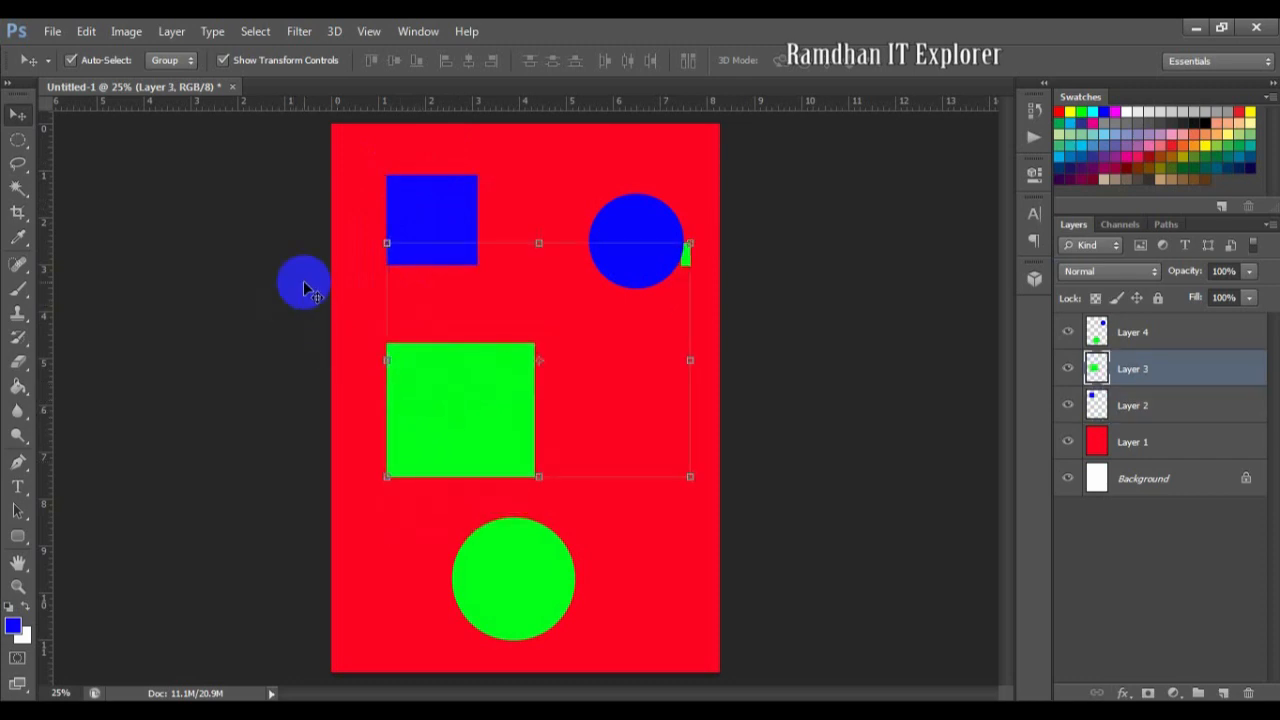
drag(466, 358, 453, 420)
mouse_move(514, 562)
mouse_down()
mouse_move(568, 526)
mouse_move(527, 545)
mouse_up()
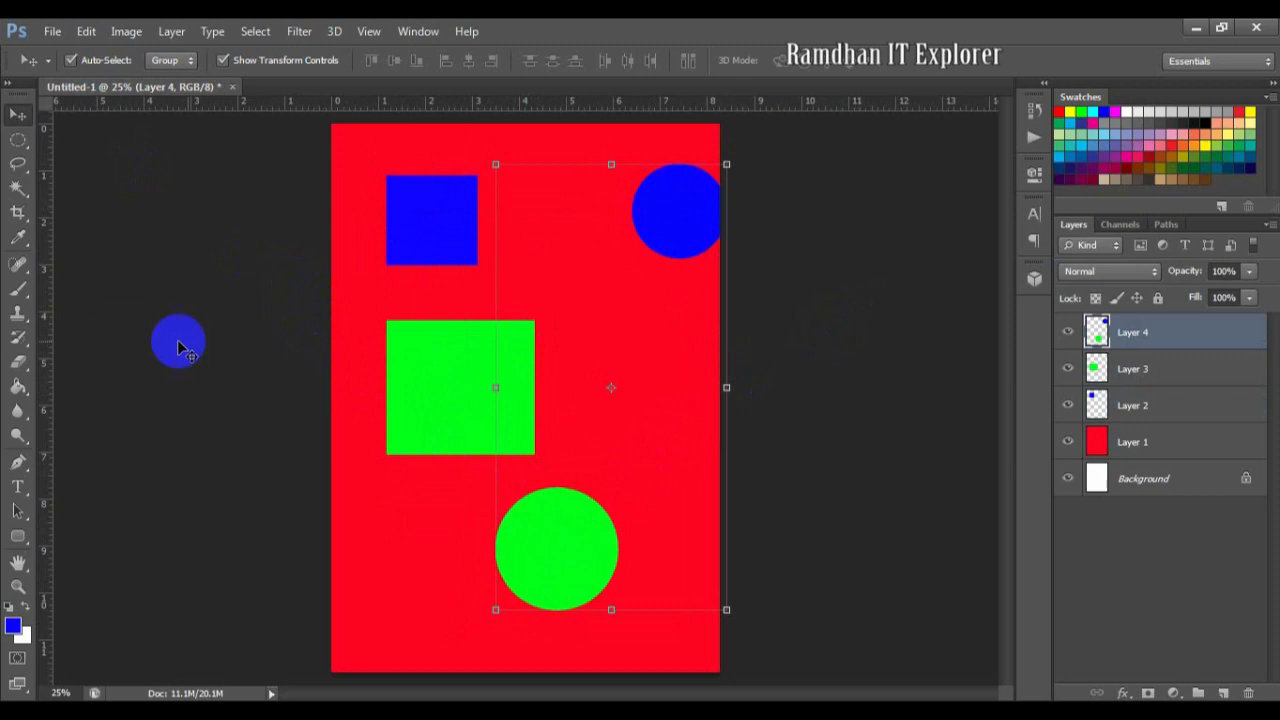
- Select a square area about 2.1 inches wide on Layer 1 beside the green circle with the Rectangular Marquee and copy it to a new layer
click(25, 148)
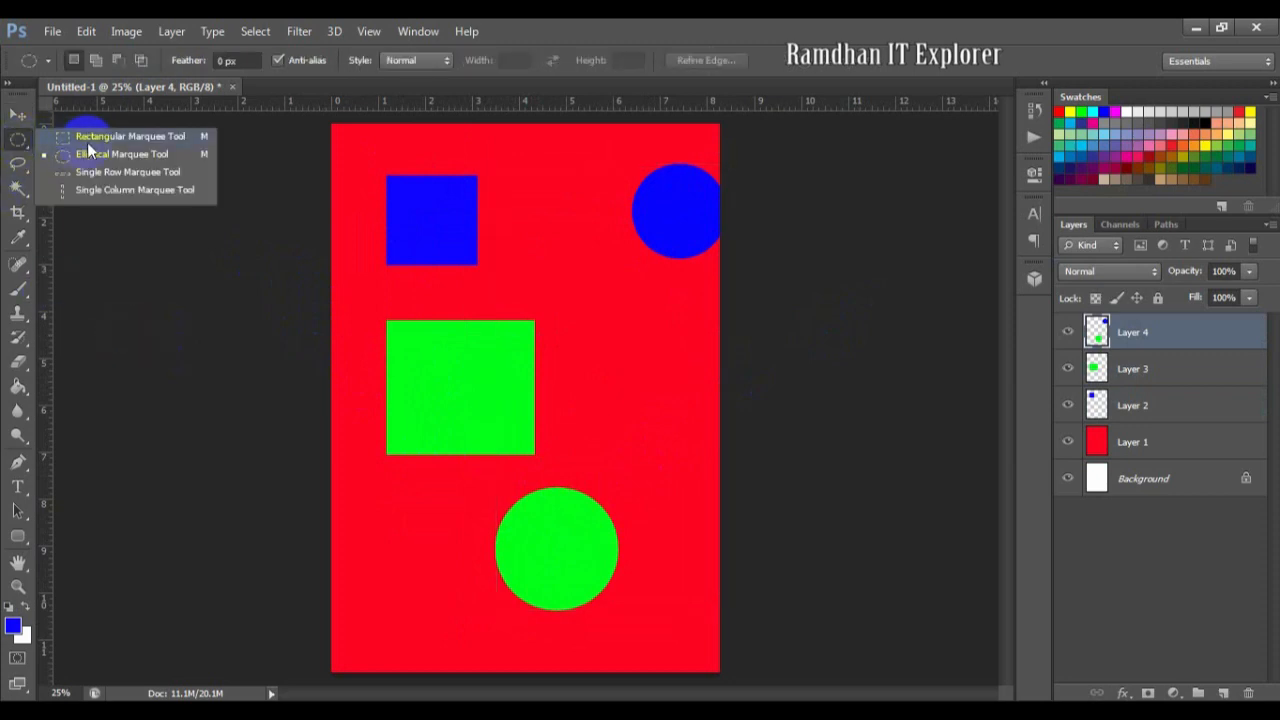
click(89, 140)
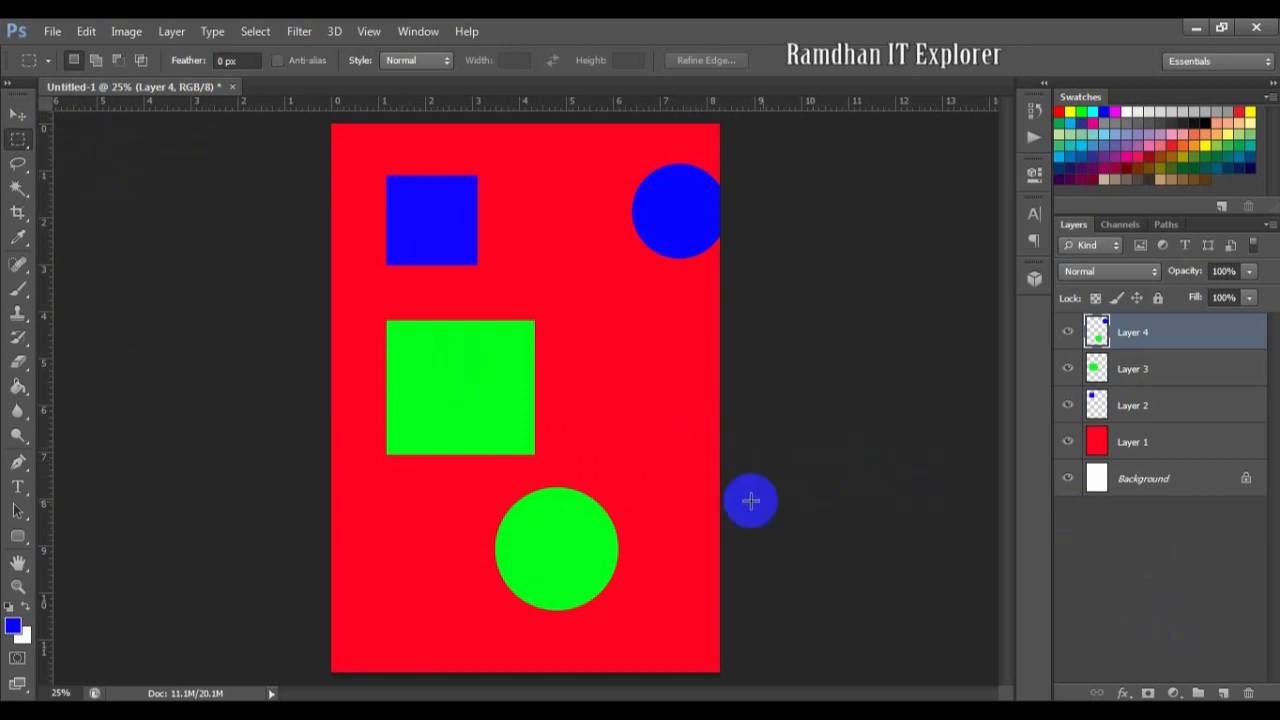
click(1127, 452)
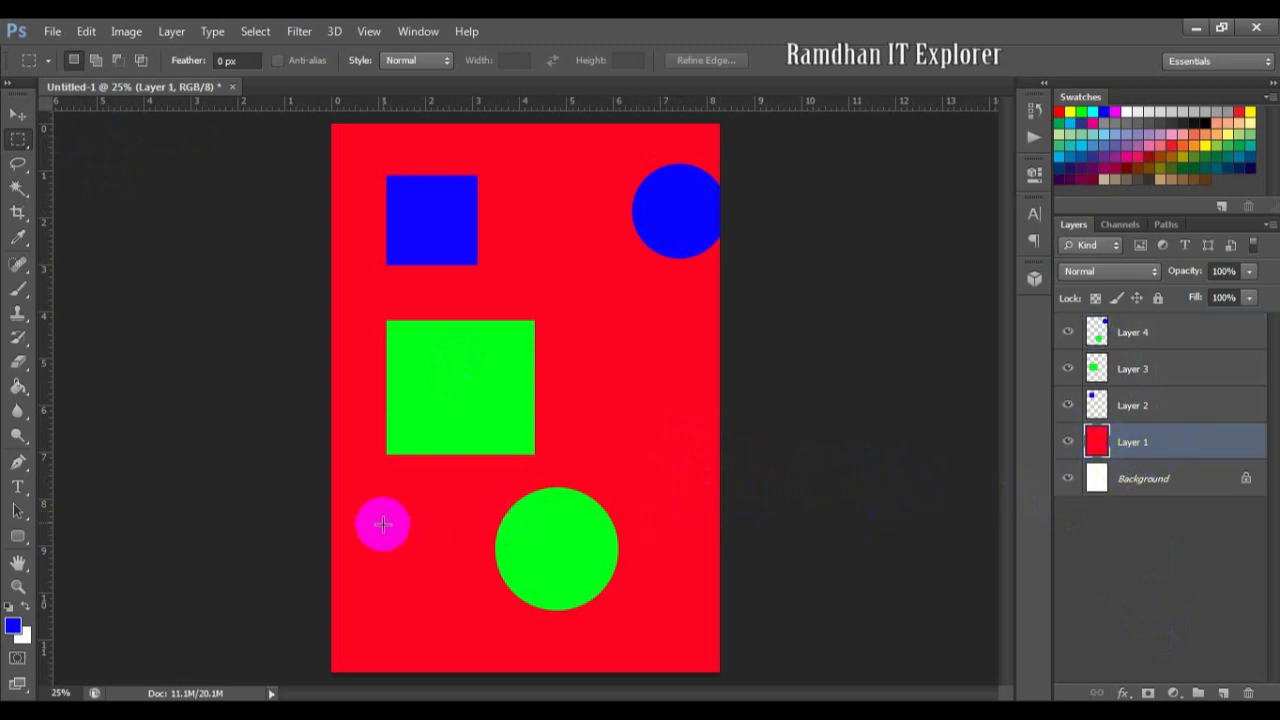
drag(357, 502, 455, 600)
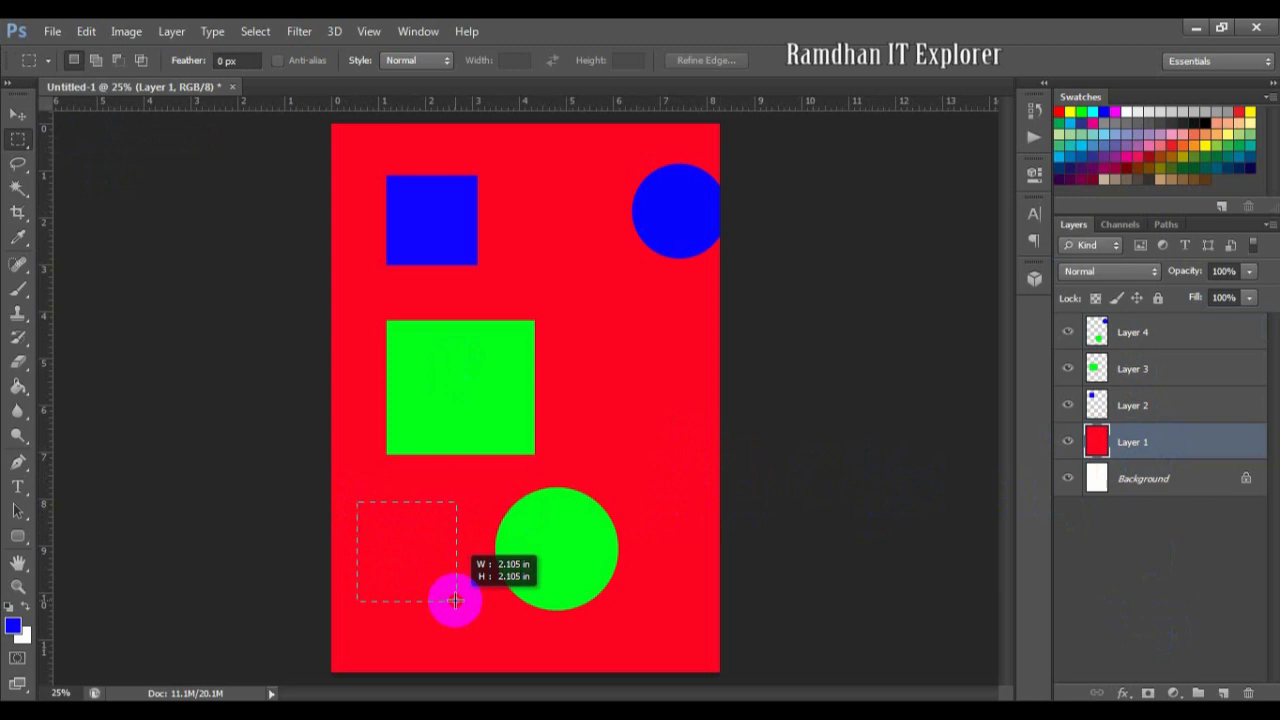
drag(455, 600, 455, 600)
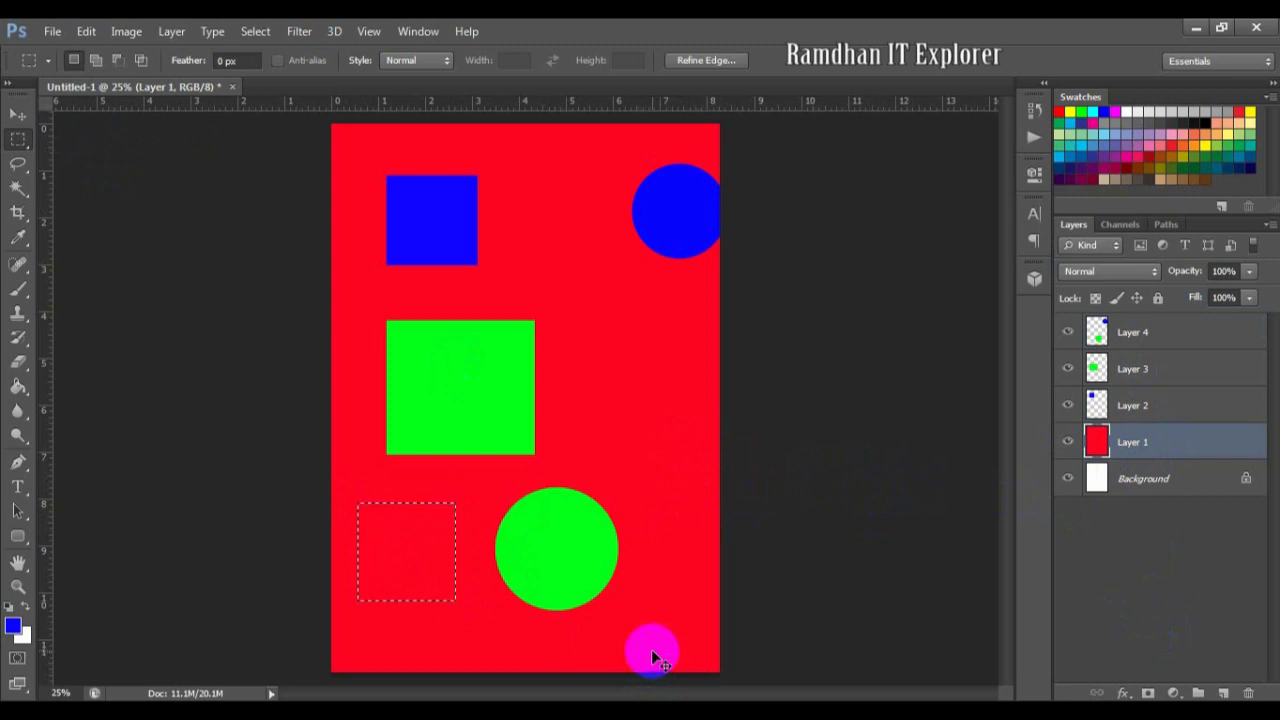
key(ctrl+j)
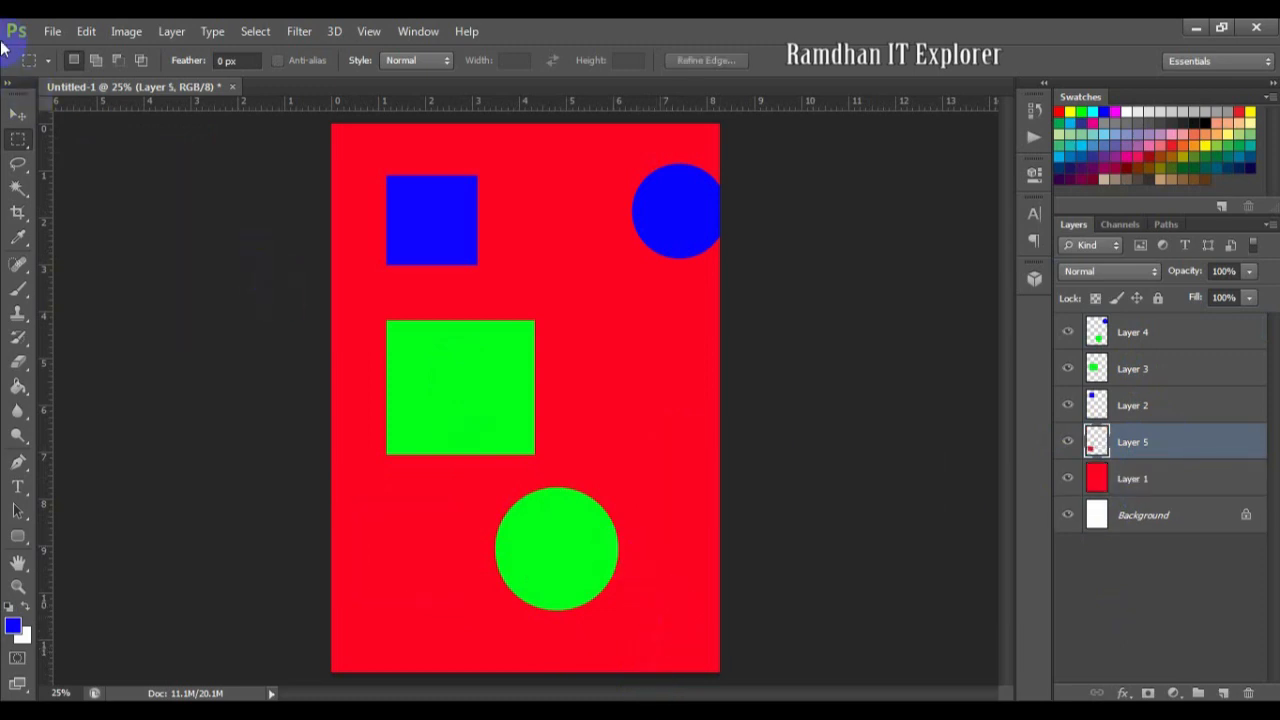
- Bring the copied red square's layer to the top of the stack and place the square over the green rectangle's lower-right corner
click(27, 116)
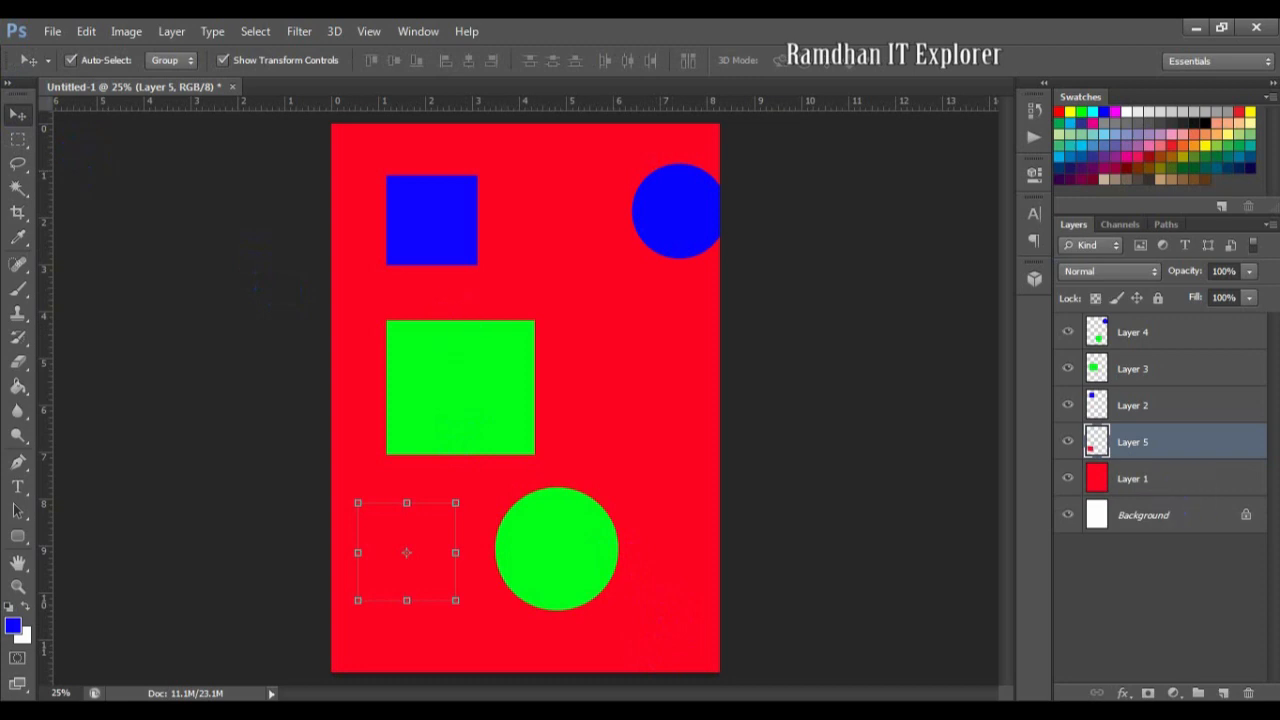
click(1095, 456)
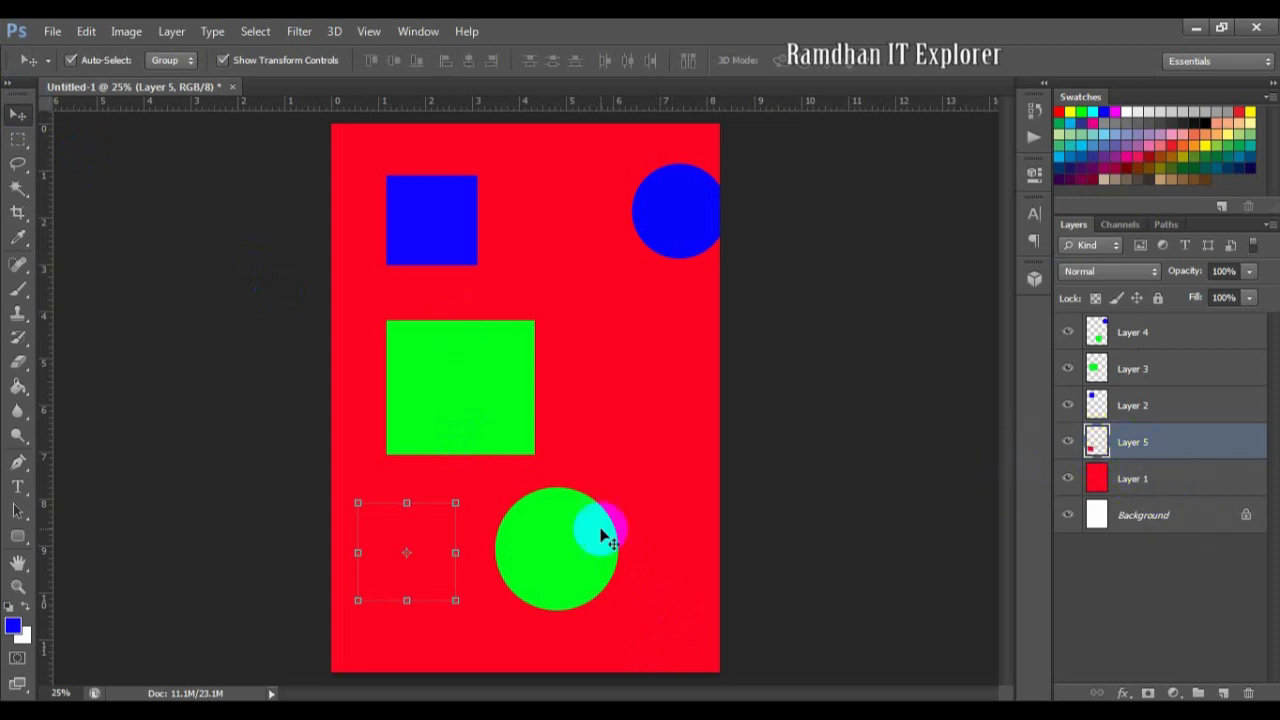
drag(424, 517, 502, 446)
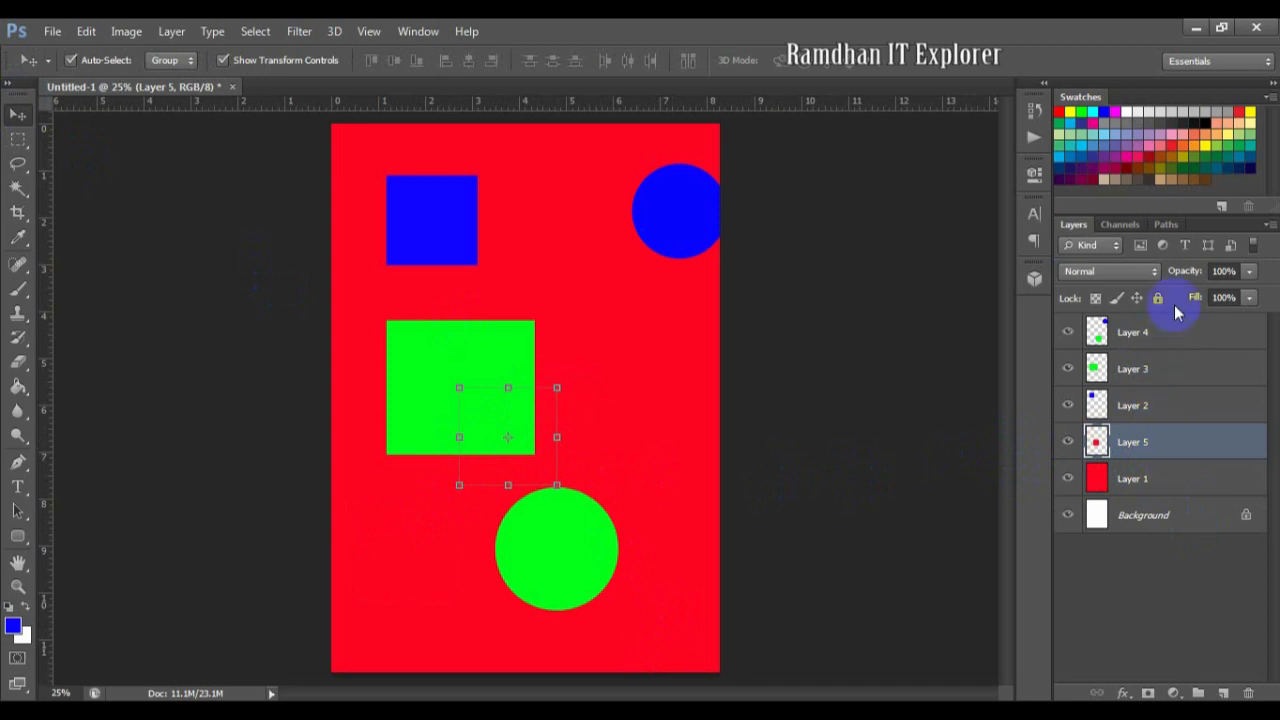
drag(1191, 450, 1163, 332)
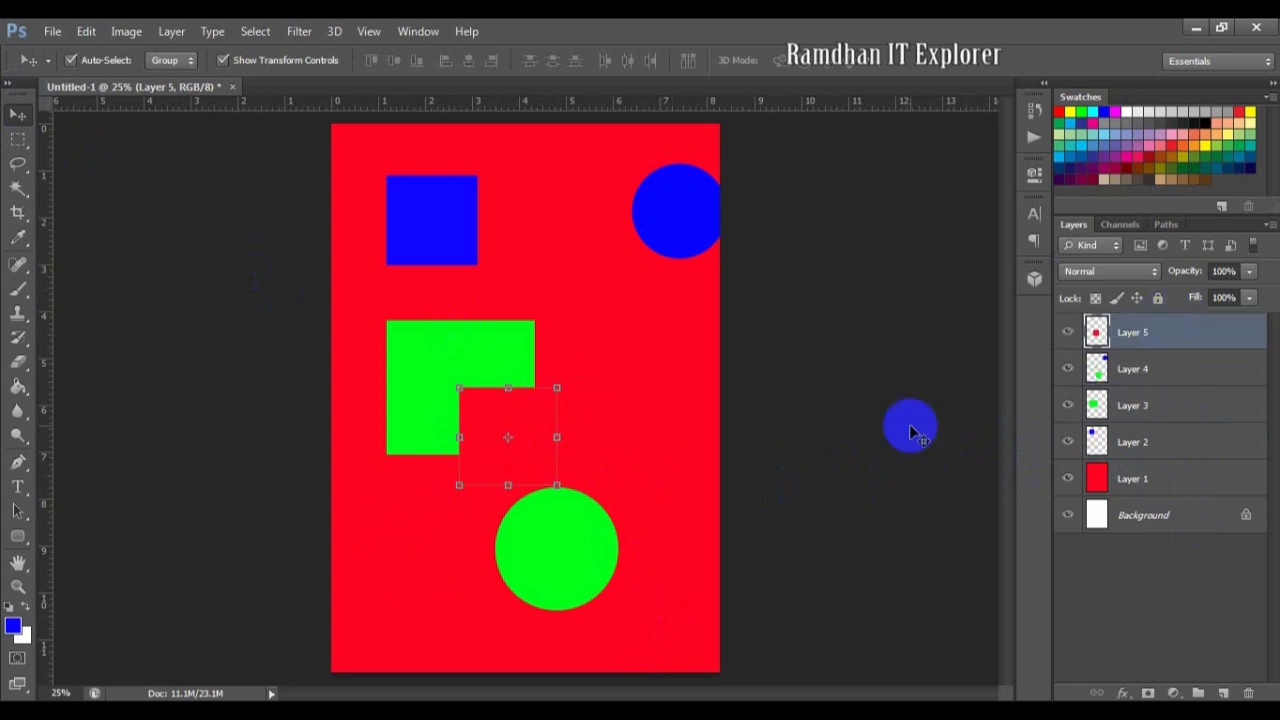
drag(476, 408, 432, 360)
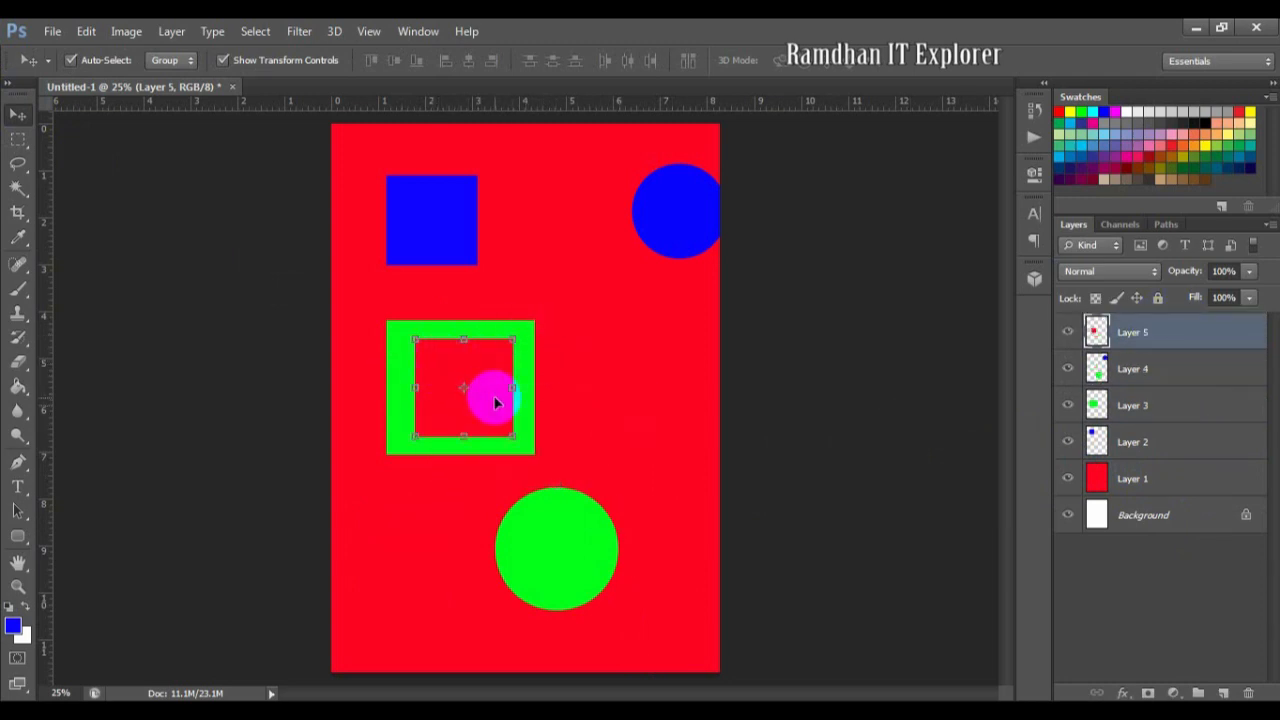
drag(506, 354, 535, 415)
- Select a circular area about 1.7 inches wide on Layer 1 below the blue circle with the Elliptical Marquee and copy it to a new layer
click(18, 139)
click(100, 151)
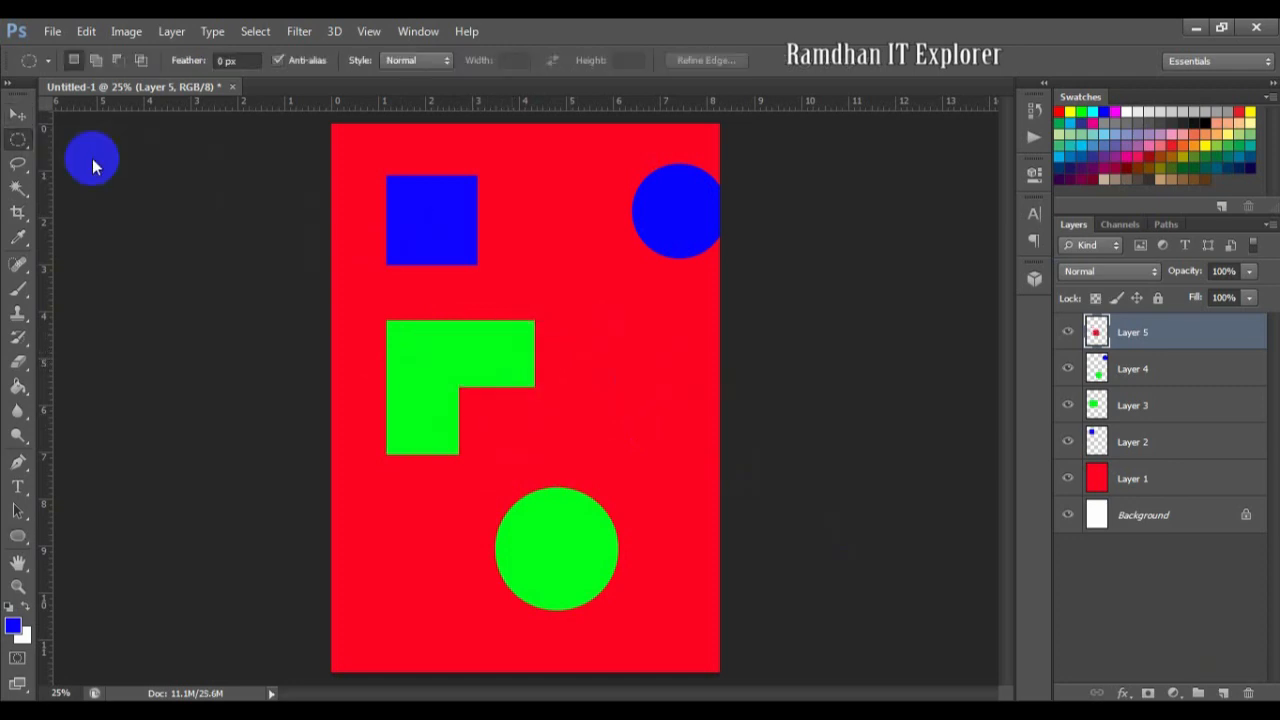
click(1135, 481)
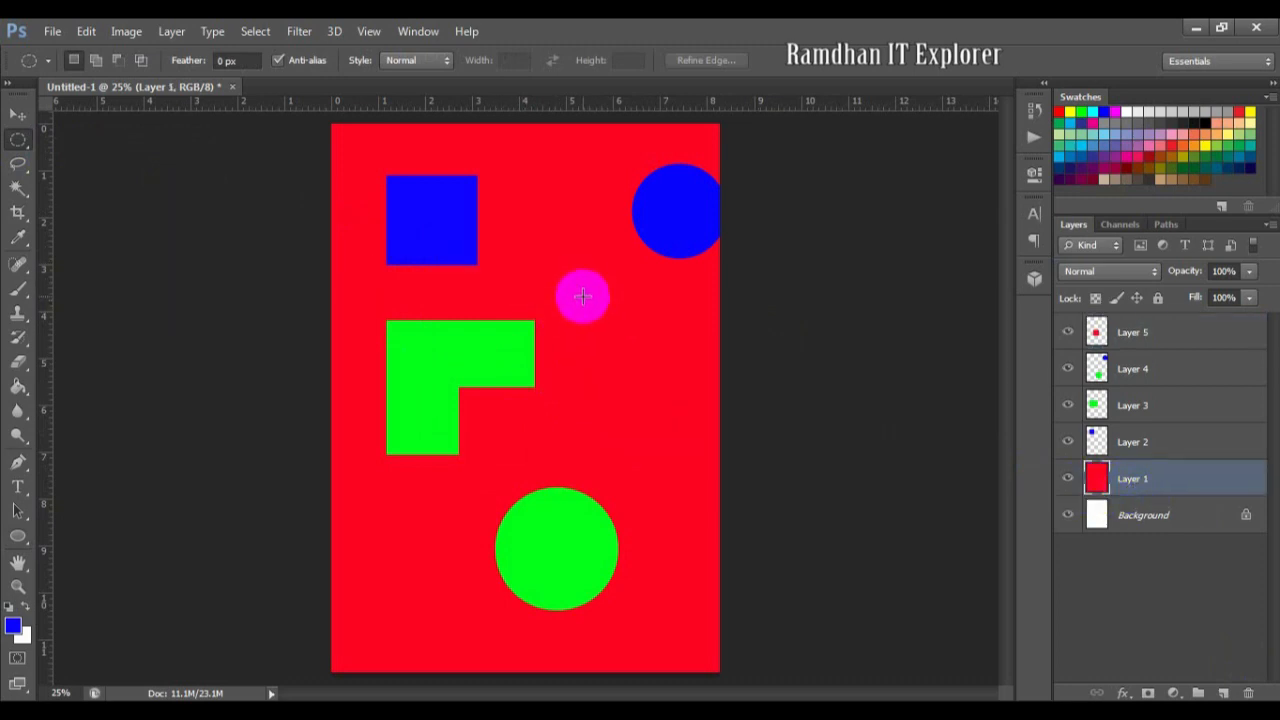
drag(578, 291, 660, 376)
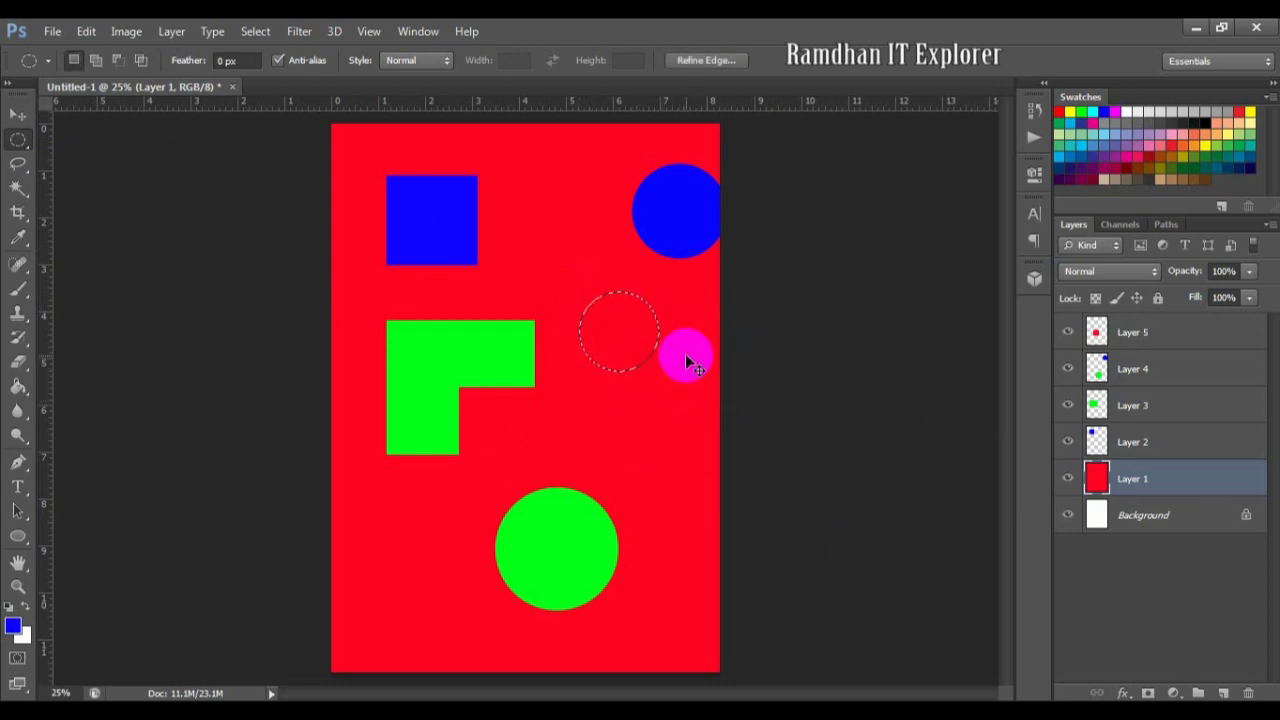
key(ctrl+j)
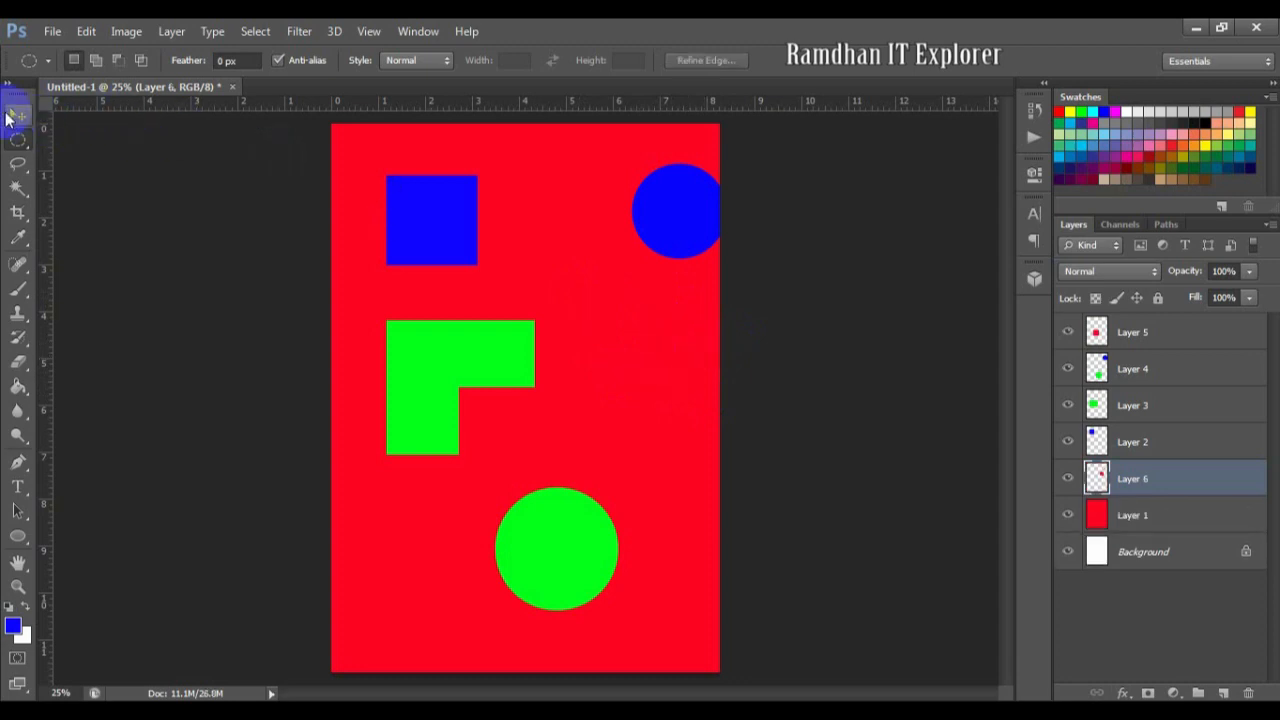
- Bring the copied red circle's layer to the top of the stack and center the circle inside the green circle
click(20, 115)
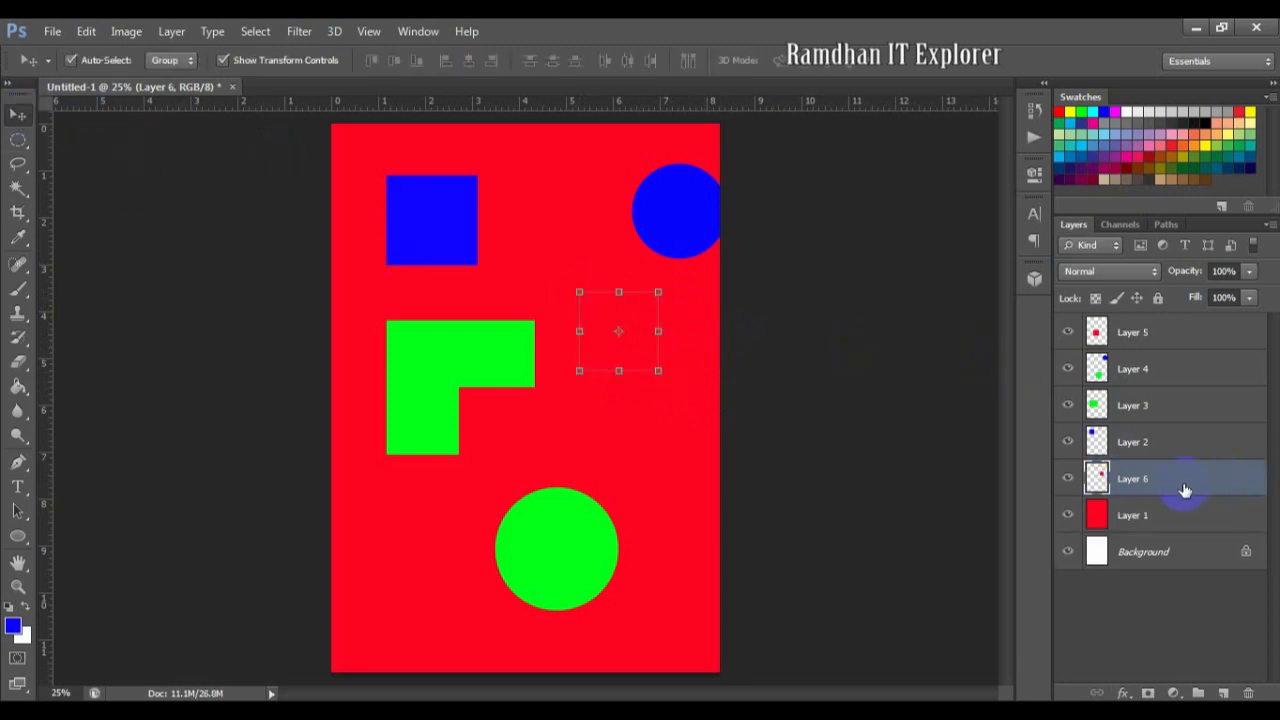
drag(1148, 480, 1089, 325)
drag(642, 318, 585, 537)
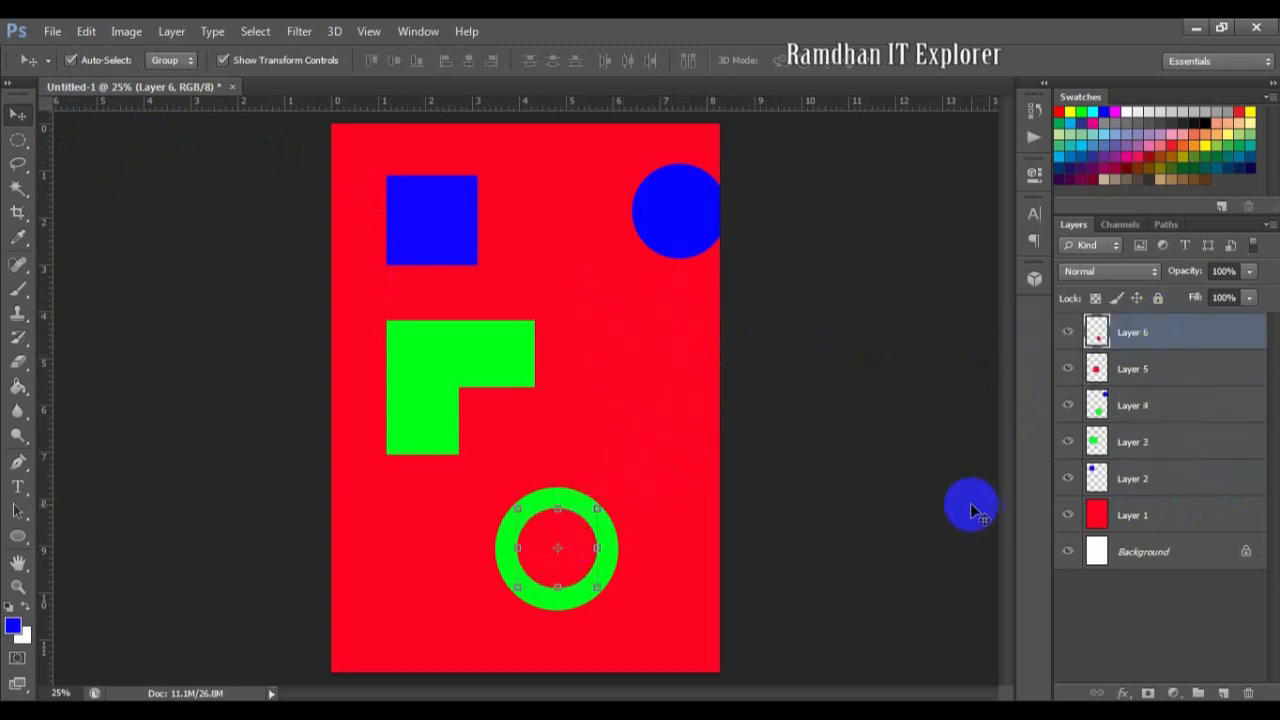
- Move the red square to the middle of the green rectangle so that it leaves a green frame
click(498, 418)
drag(505, 412, 778, 480)
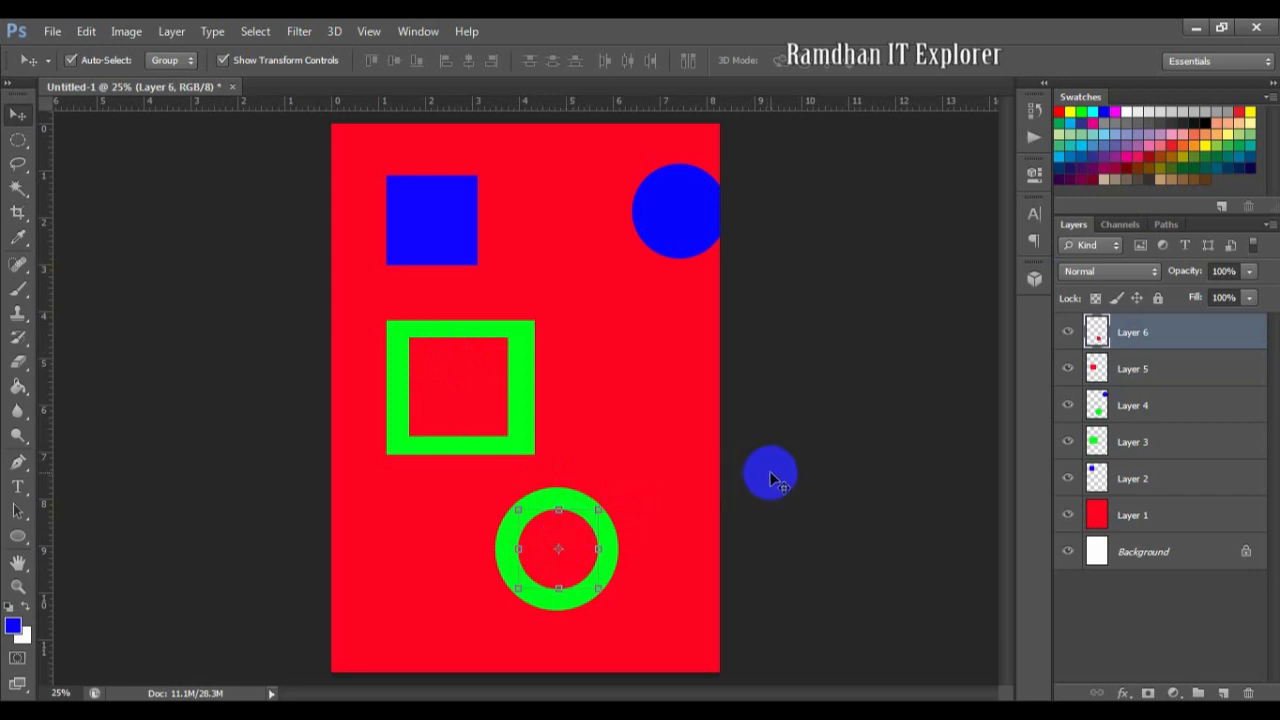